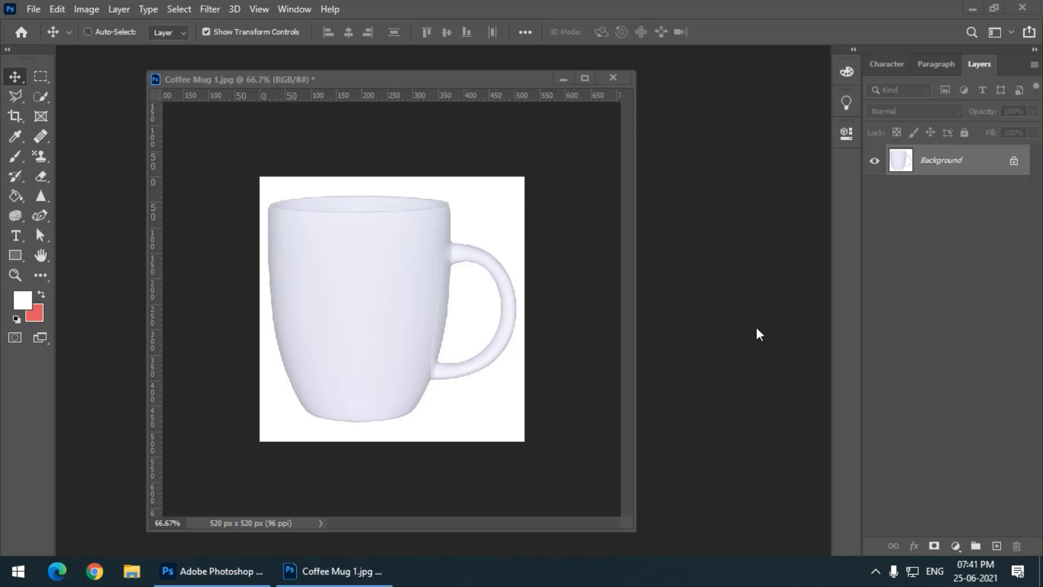
- Draw a rectangle shape about 327 px wide and 375 px high over the mug's body
left_click_drag(386, 84, 365, 87)
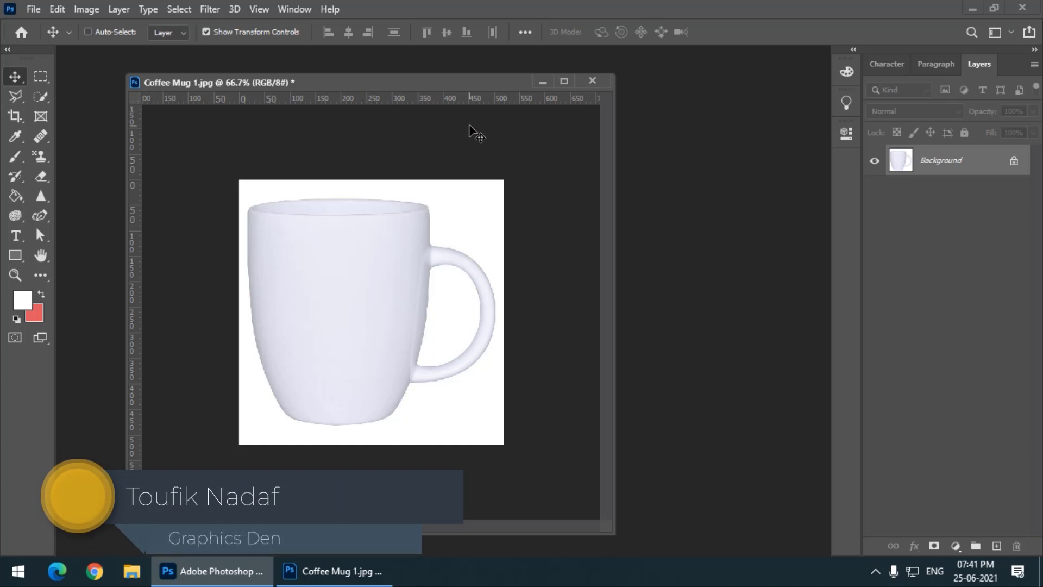
key("ctrl+1")
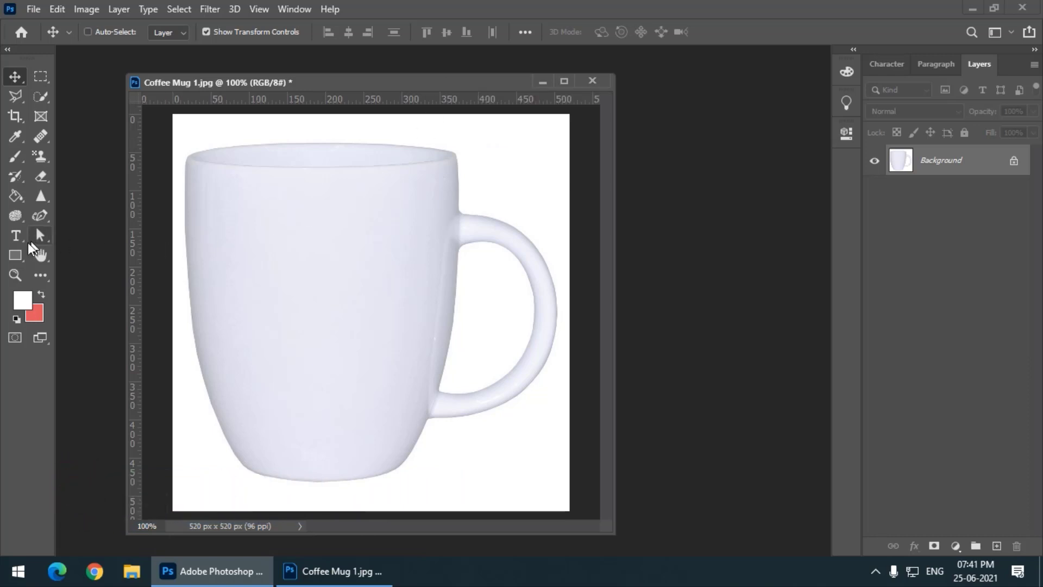
left_click_drag(15, 263, 83, 252)
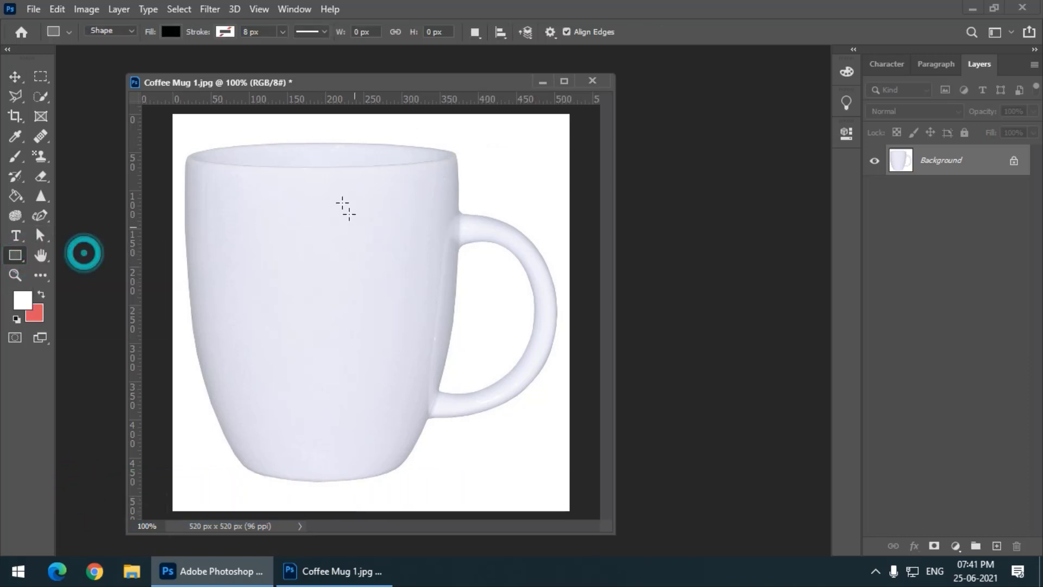
left_click_drag(194, 170, 443, 456)
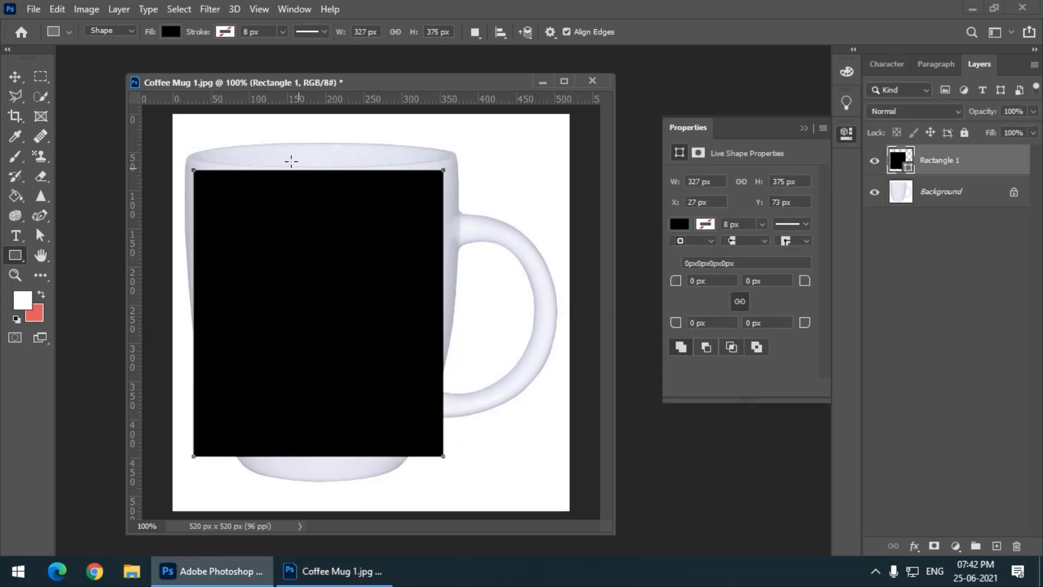
- Fill the rectangle with the bright red from the recently used colors and collapse its shape properties
left_click(165, 32)
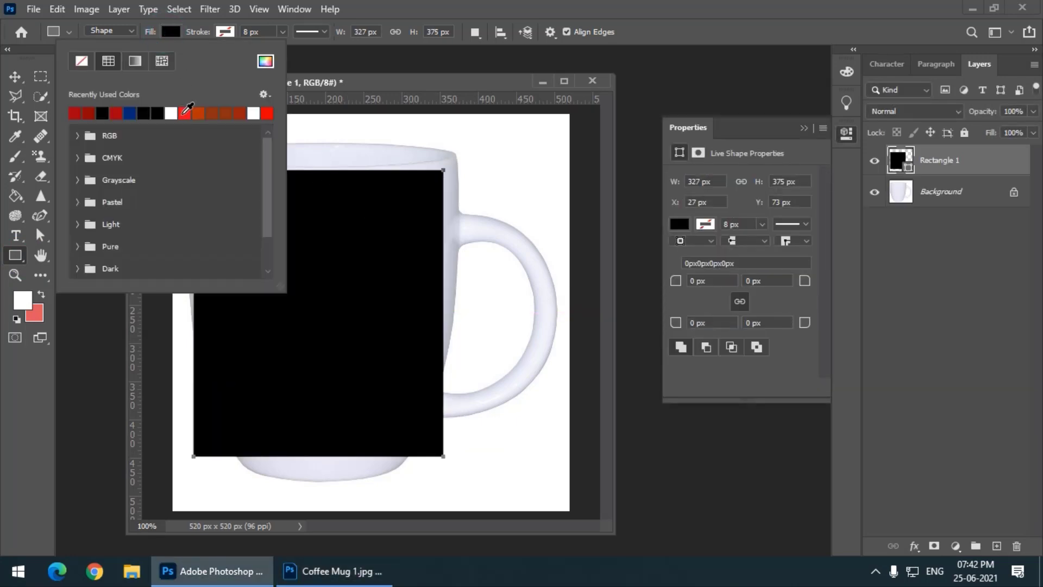
left_click(185, 113)
left_click(377, 82)
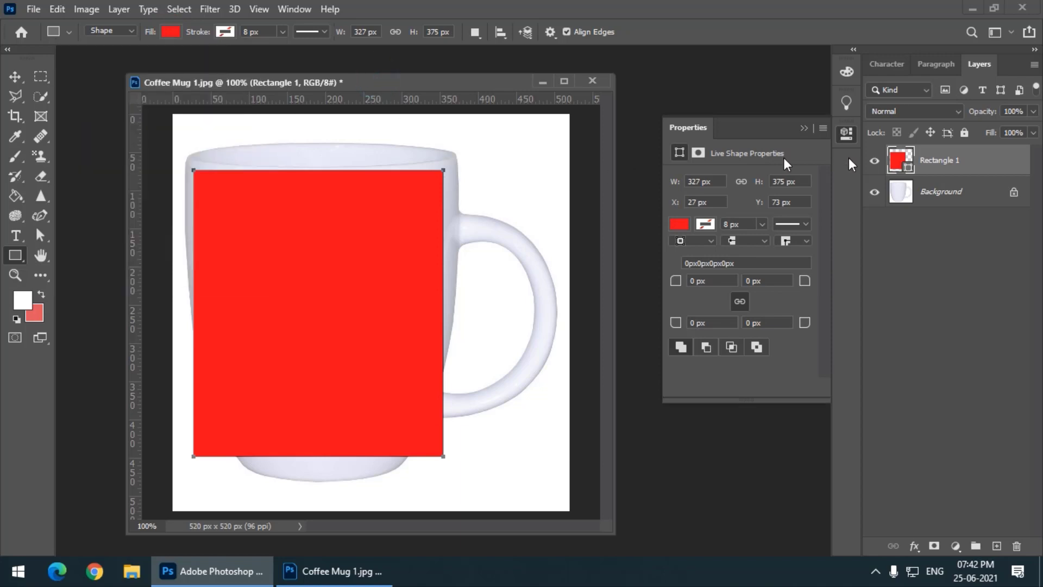
left_click(849, 131)
- Convert the red rectangle layer to a smart object
left_click_drag(225, 86, 210, 80)
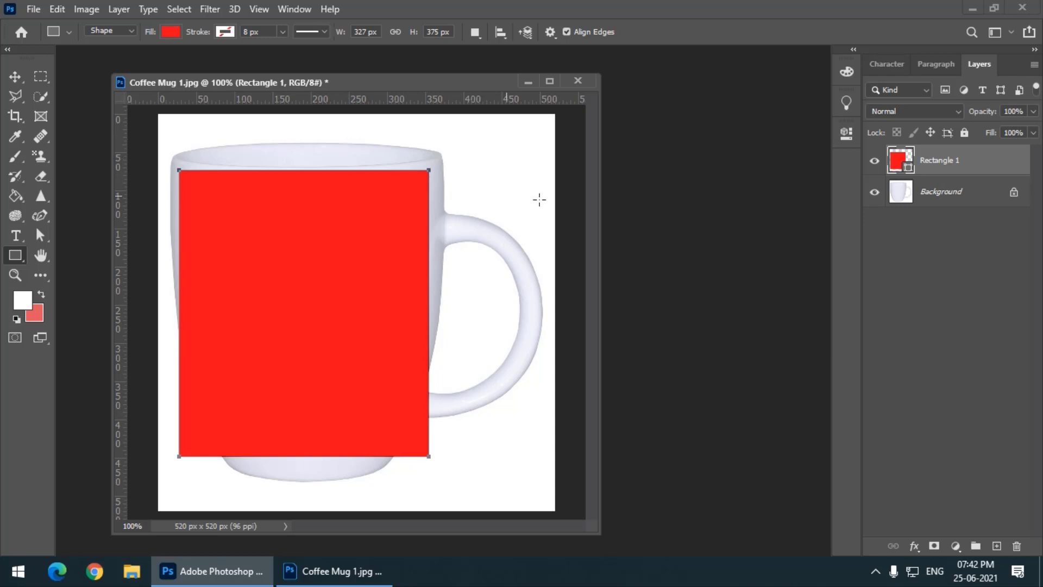
right_click(989, 152)
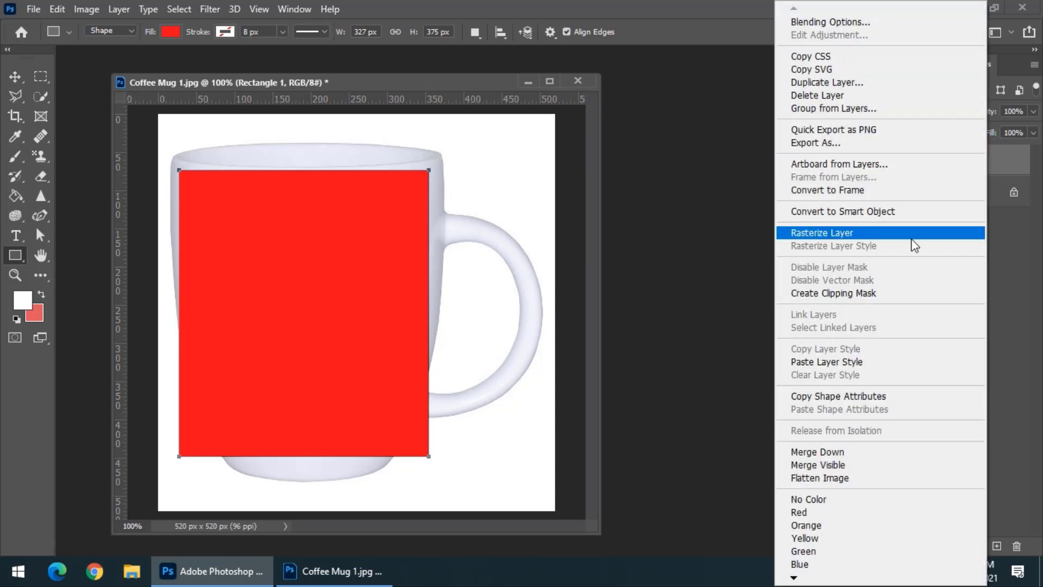
left_click(870, 211)
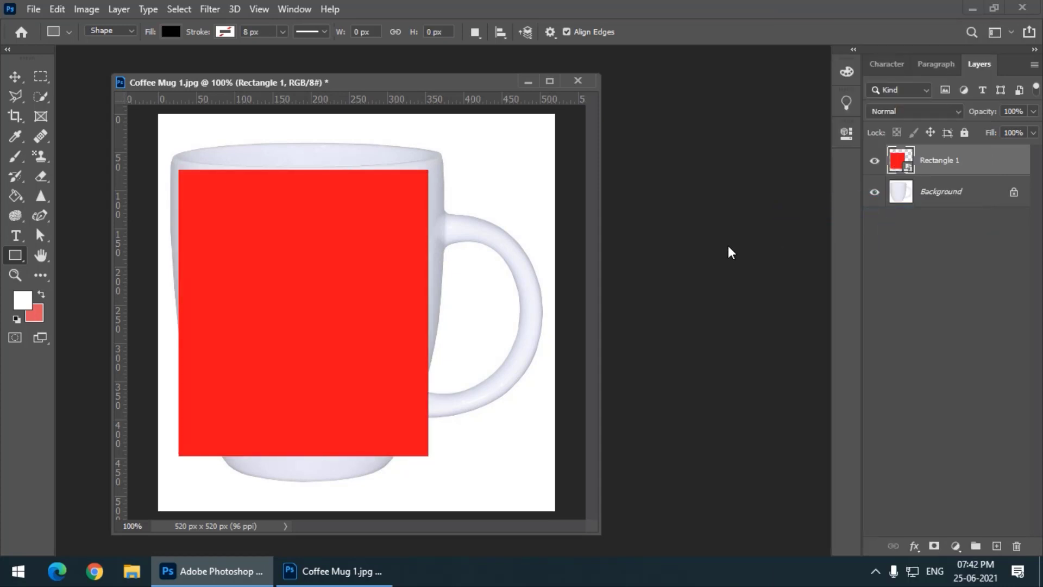
- Start a Warp transform on the red rectangle and bend its left edge along the mug's left outline, from rim to base
left_click(52, 9)
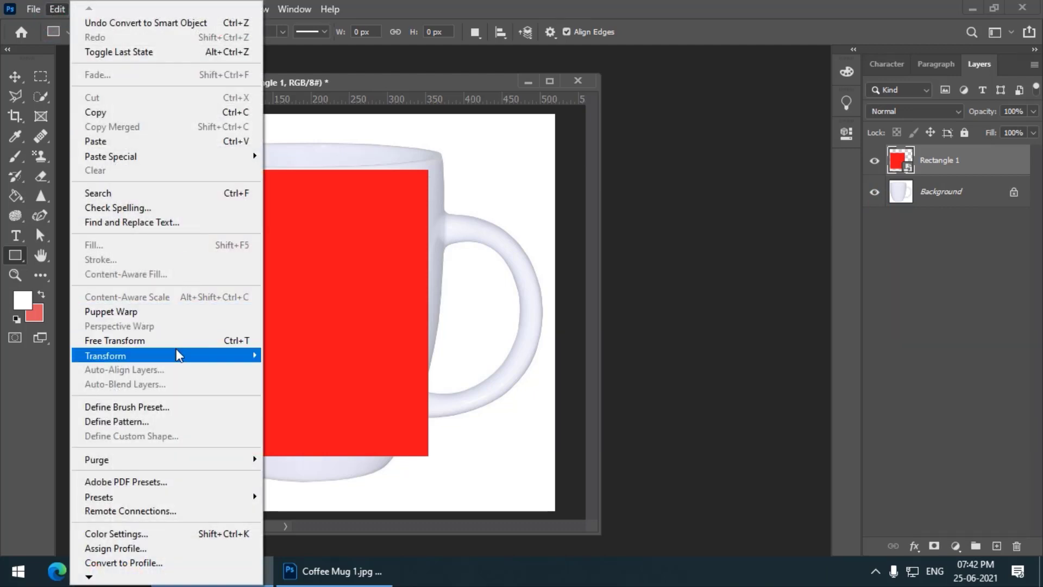
mouse_move(179, 356)
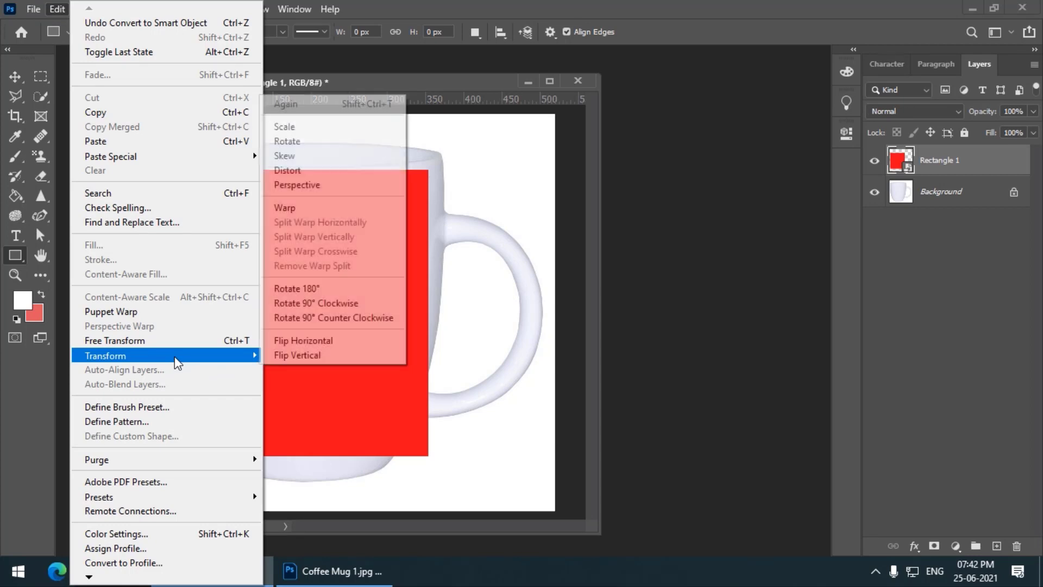
left_click(289, 210)
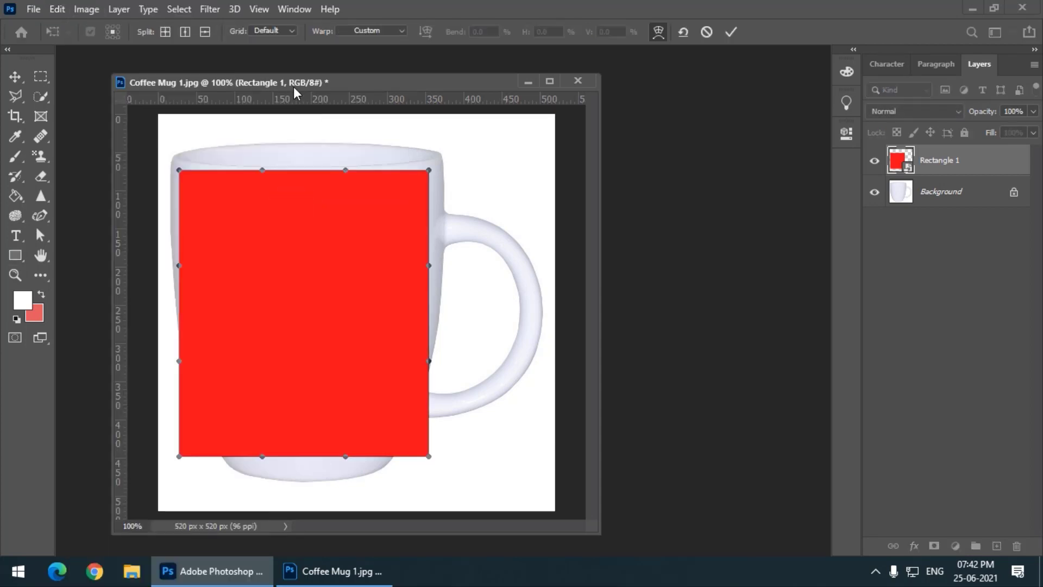
left_click_drag(289, 81, 316, 80)
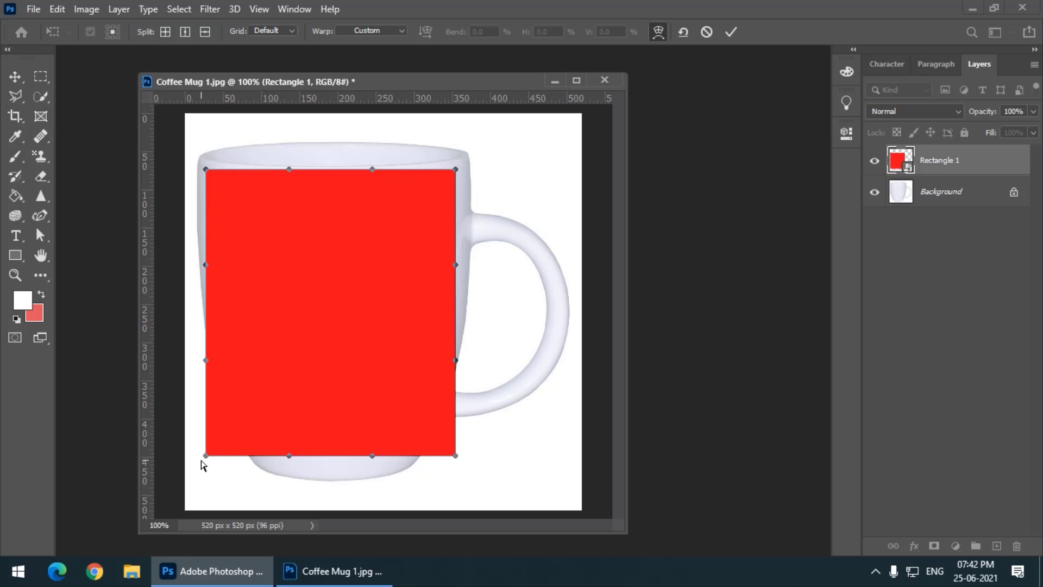
left_click_drag(205, 456, 253, 466)
left_click_drag(206, 359, 200, 365)
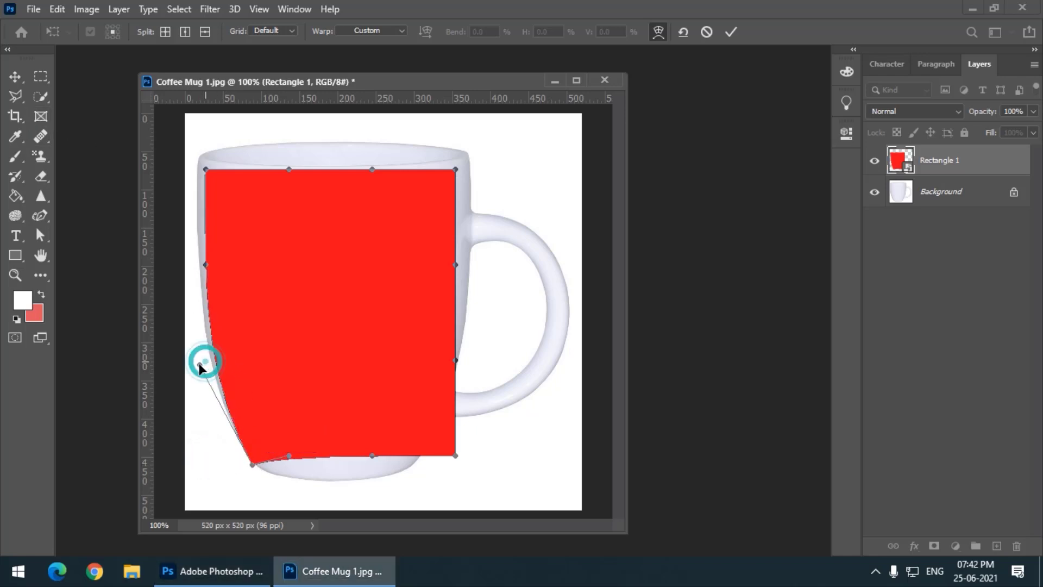
left_click_drag(206, 169, 201, 160)
left_click_drag(205, 263, 197, 265)
- Warp the rectangle's upper-right corner and top edge to the mug's rim, and curve its bottom edge around the base
left_click_drag(456, 170, 468, 157)
left_click(374, 171)
left_click_drag(374, 177, 376, 179)
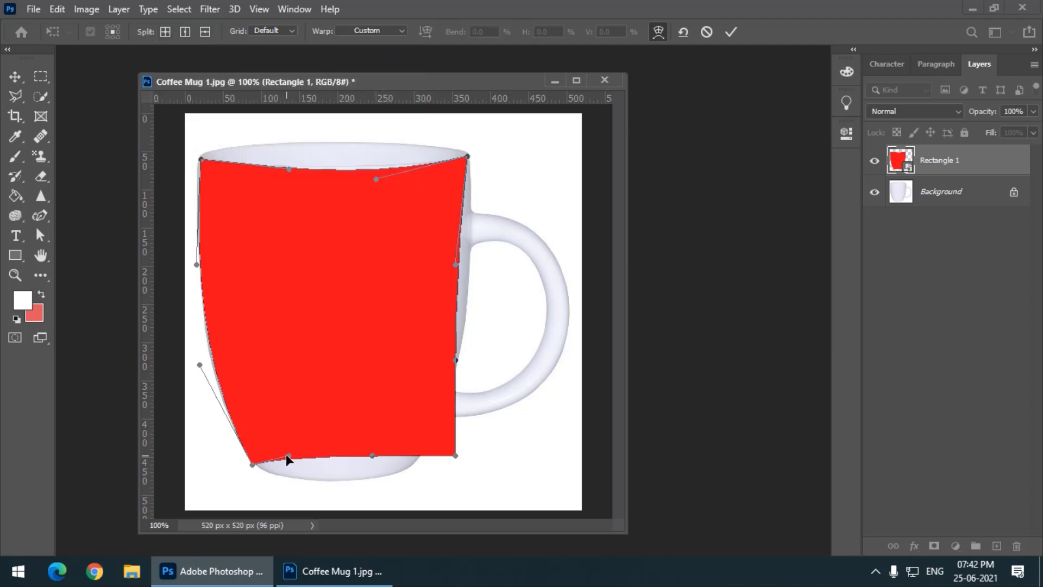
left_click_drag(286, 457, 286, 490)
left_click_drag(456, 455, 395, 491)
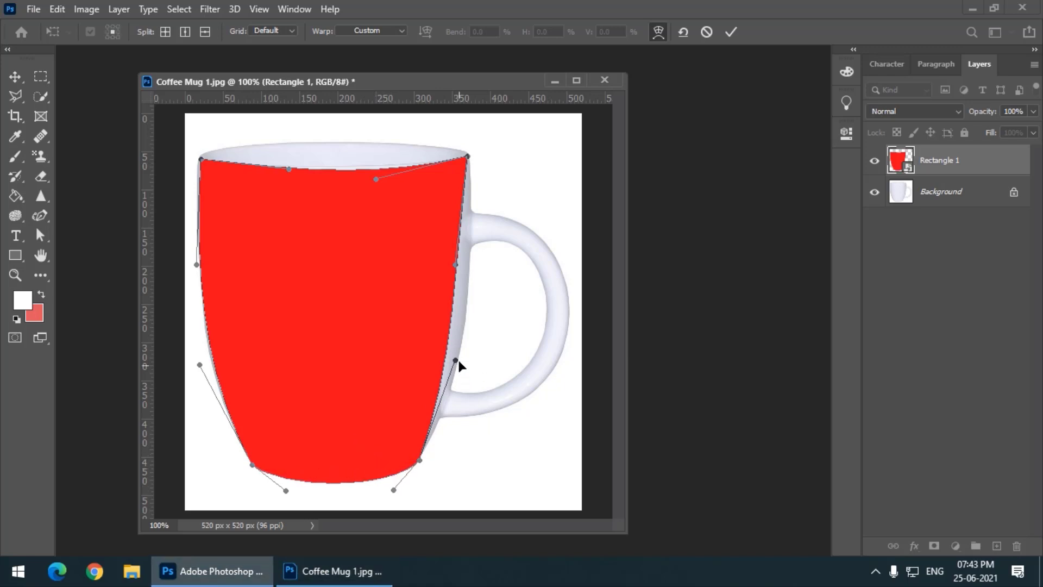
- Bulge the warped shape's right edge out to the mug's handle side and refine the lower curve of the left edge
left_click_drag(456, 361, 466, 366)
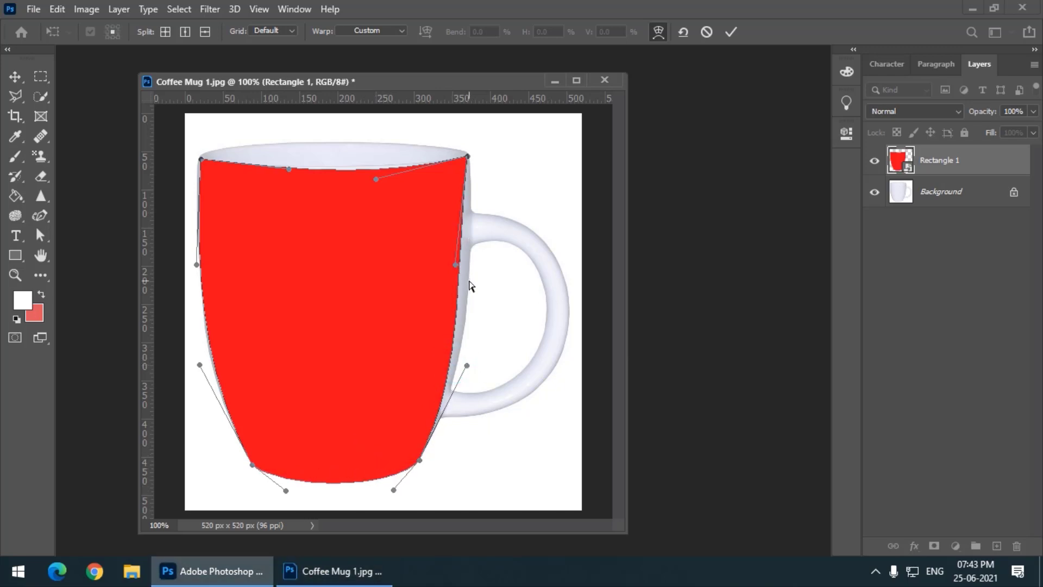
left_click_drag(455, 265, 476, 263)
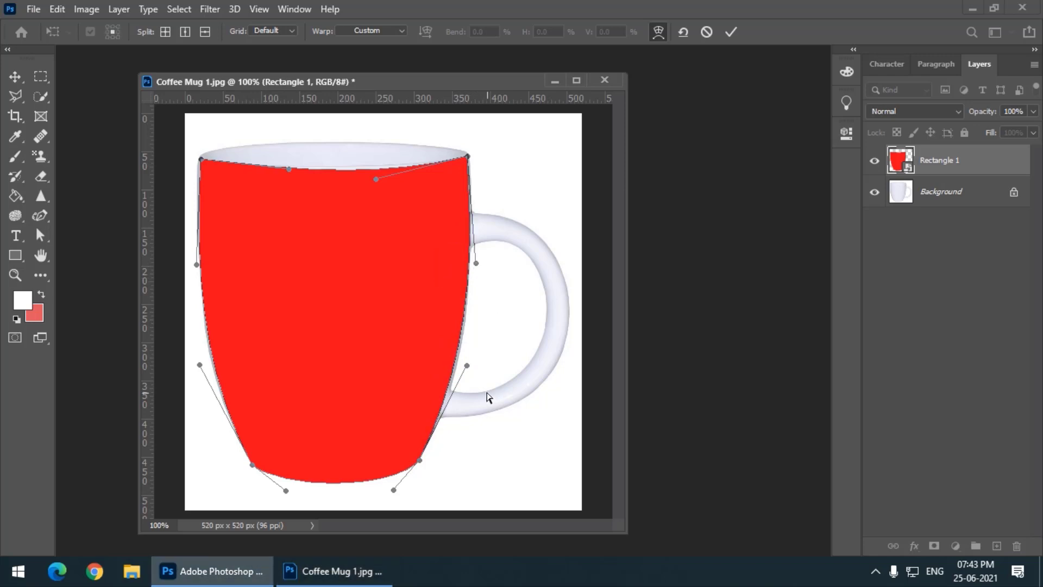
left_click_drag(468, 364, 472, 377)
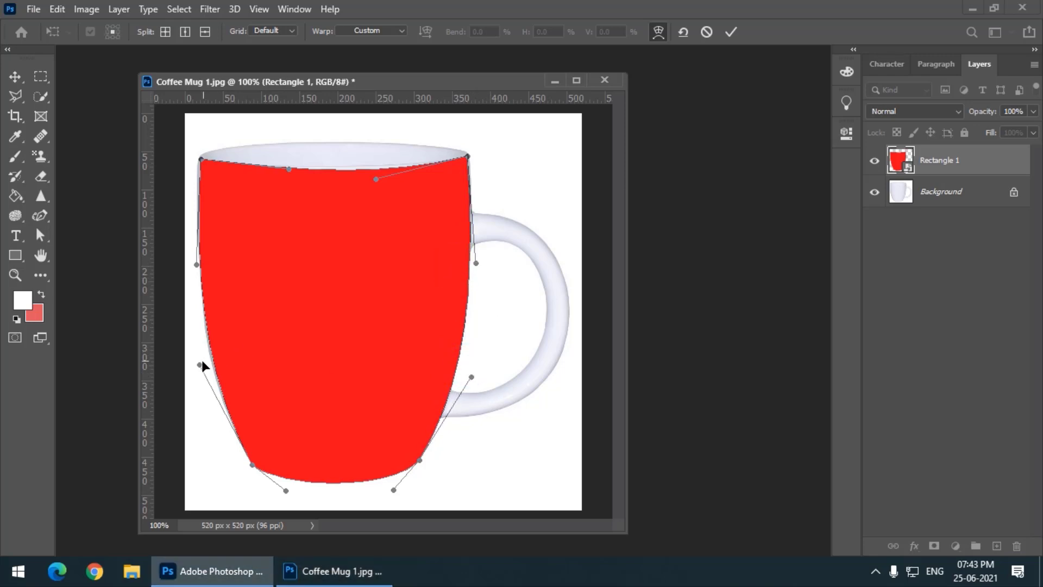
left_click_drag(201, 362, 197, 373)
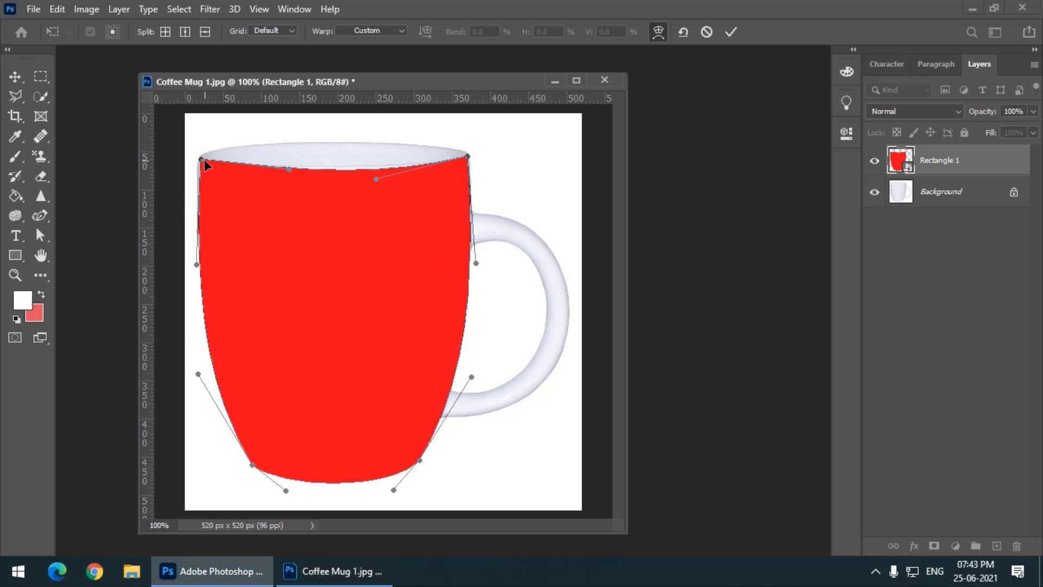
- Refine the warp's upper-left corner and top curve so they follow the front of the mug's rim
left_click_drag(203, 160, 199, 160)
left_click_drag(289, 170, 287, 171)
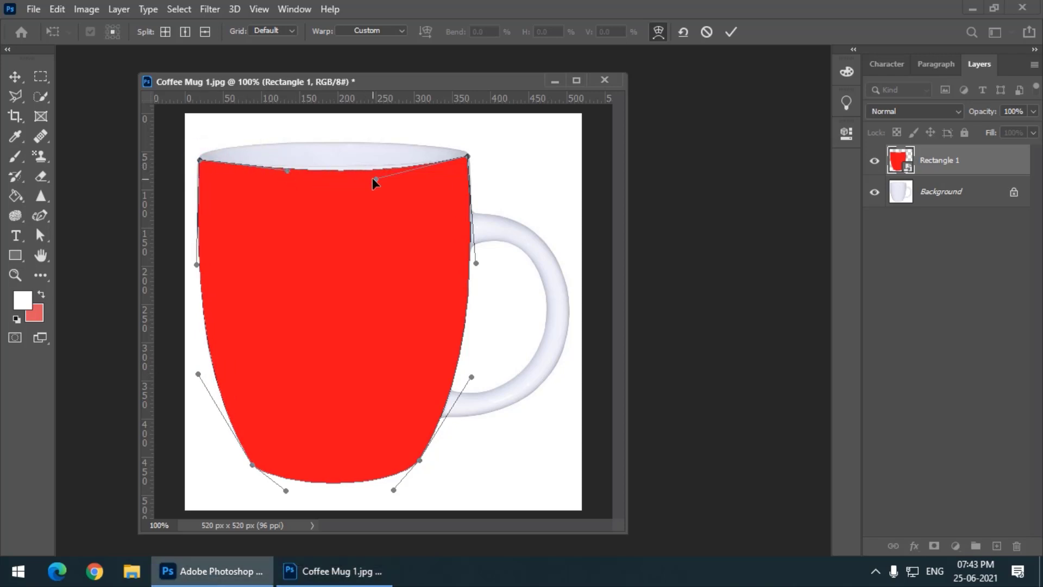
left_click_drag(373, 178, 375, 175)
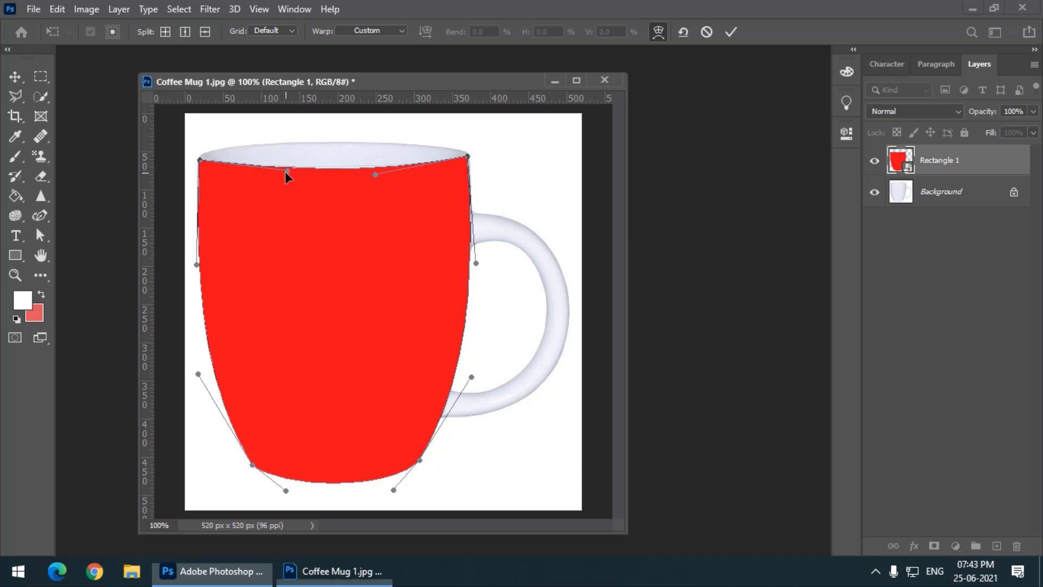
left_click_drag(287, 172, 277, 171)
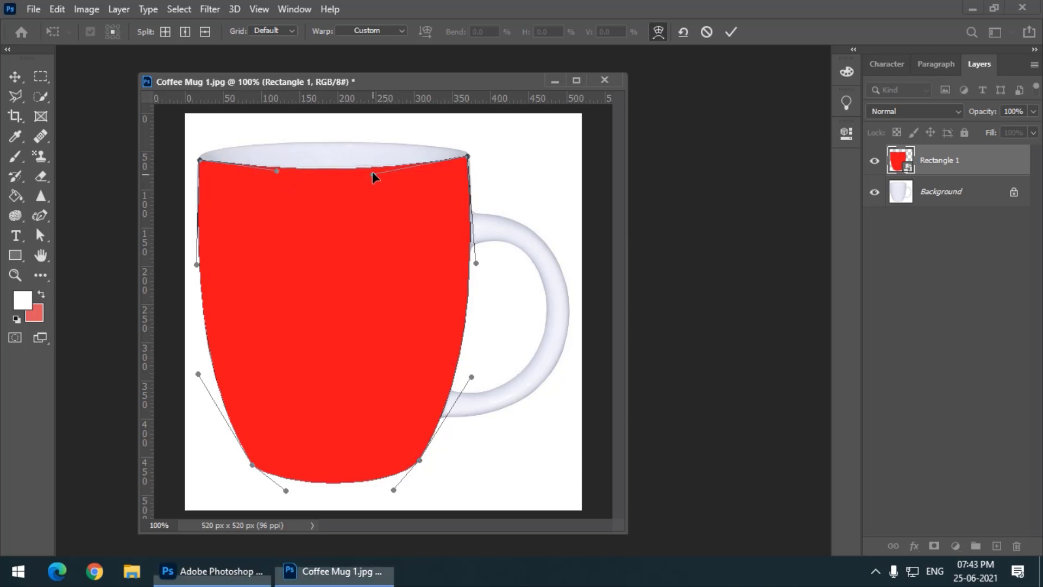
left_click_drag(374, 176, 373, 173)
- Fine-tune the warp's side curves and upper-right corner against the mug's outline, and apply the warp
left_click_drag(476, 265, 471, 265)
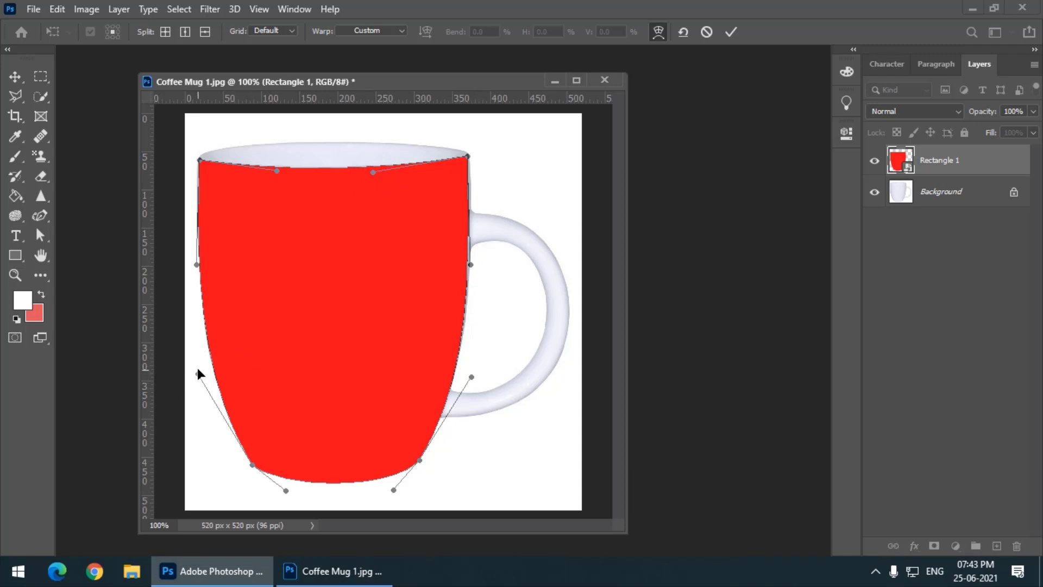
left_click_drag(198, 373, 203, 383)
left_click_drag(471, 376, 470, 383)
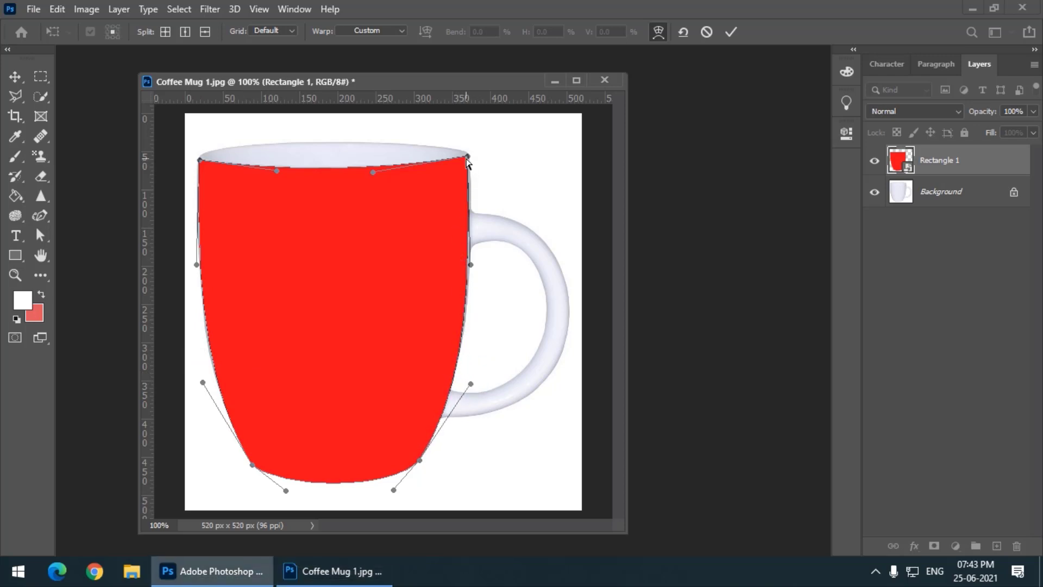
left_click_drag(468, 157, 468, 158)
left_click_drag(372, 176, 373, 175)
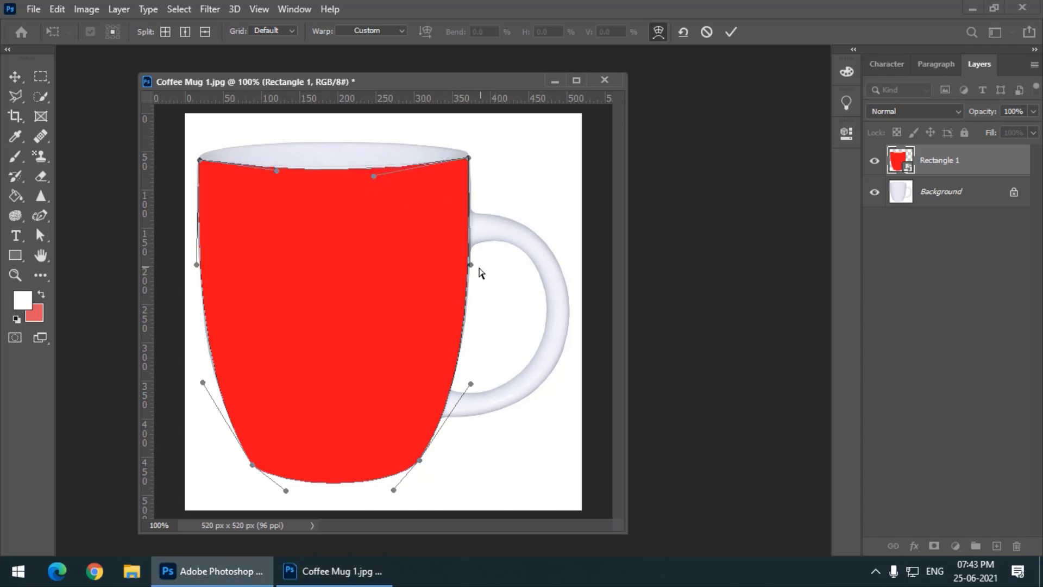
left_click_drag(471, 265, 472, 267)
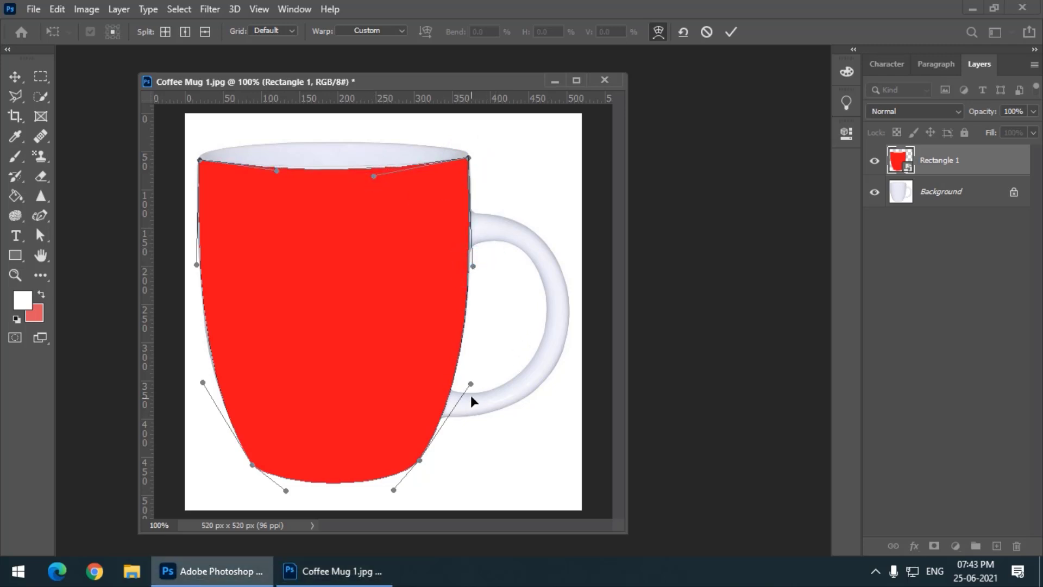
left_click_drag(470, 383, 468, 381)
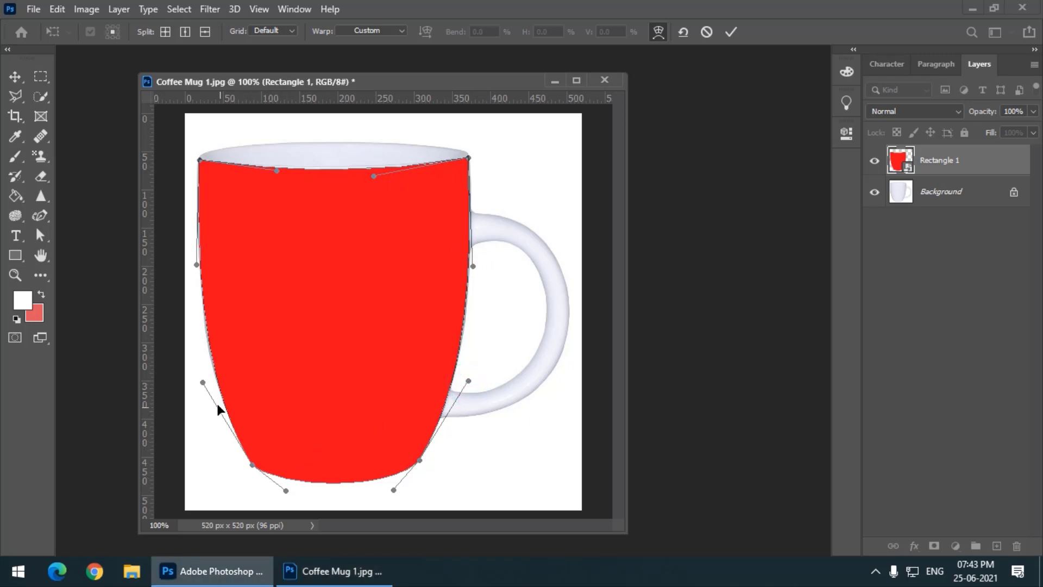
left_click_drag(204, 383, 200, 385)
left_click(734, 30)
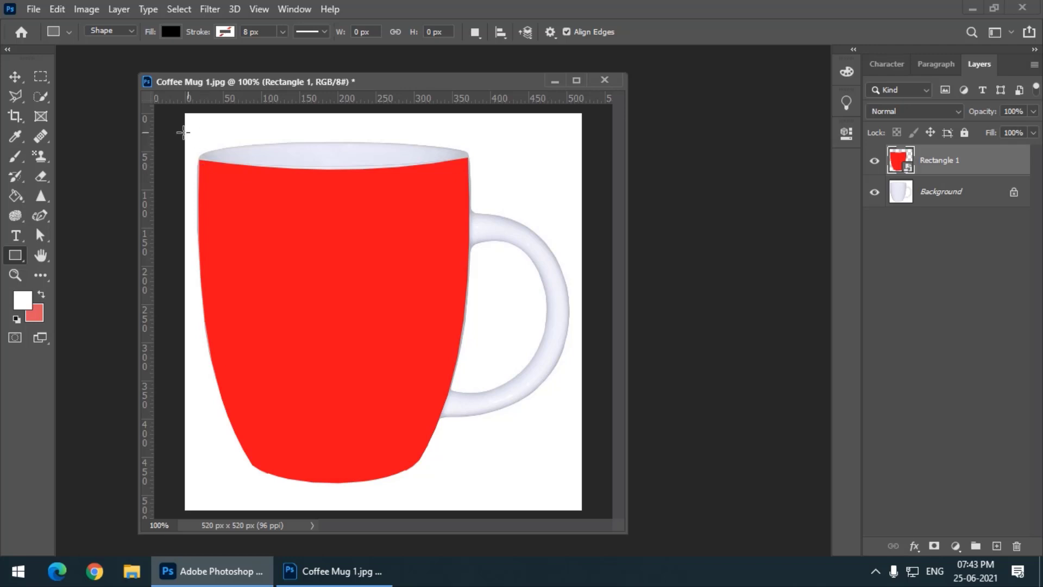
- Open the contents of the Rectangle 1 smart object and enlarge its window around the flat red artwork
left_click(15, 76)
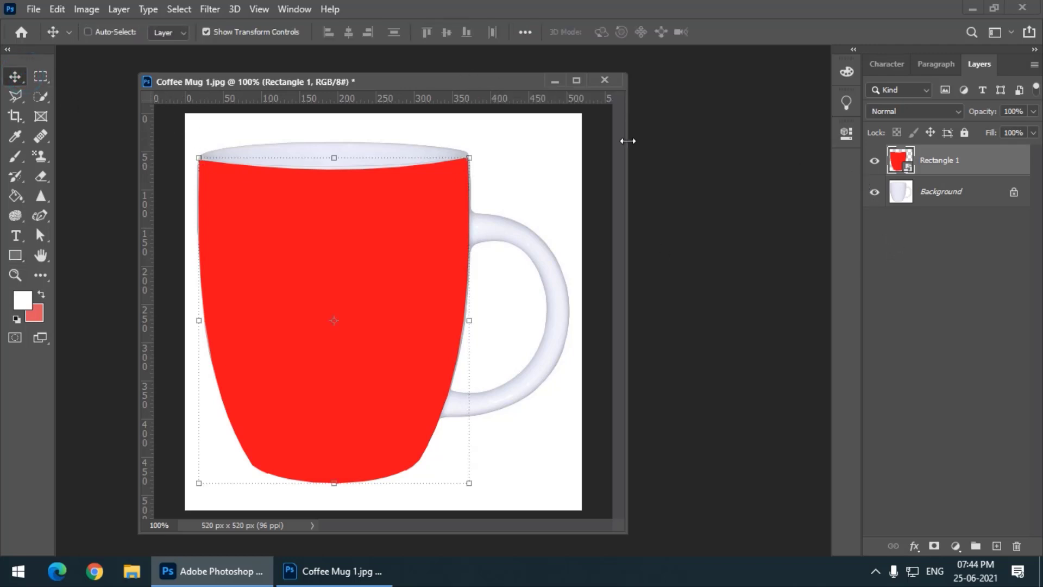
double_click(901, 158)
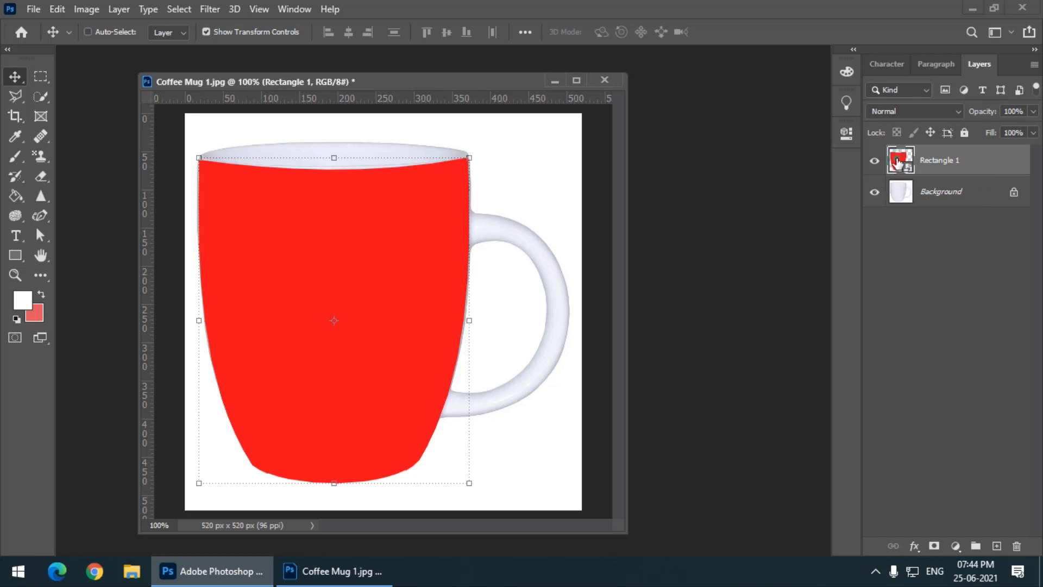
left_click_drag(335, 102, 408, 121)
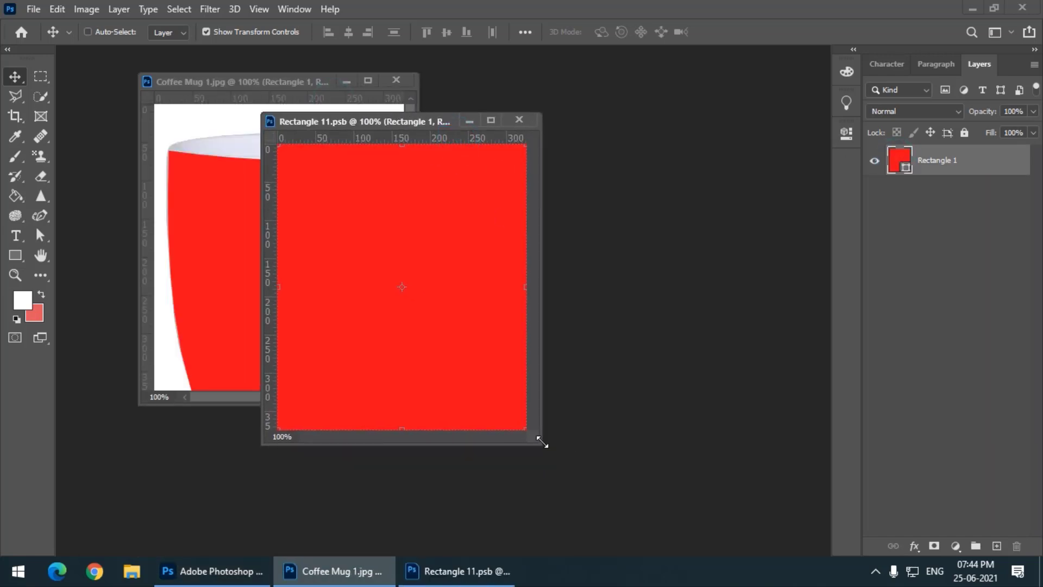
left_click_drag(542, 445, 656, 548)
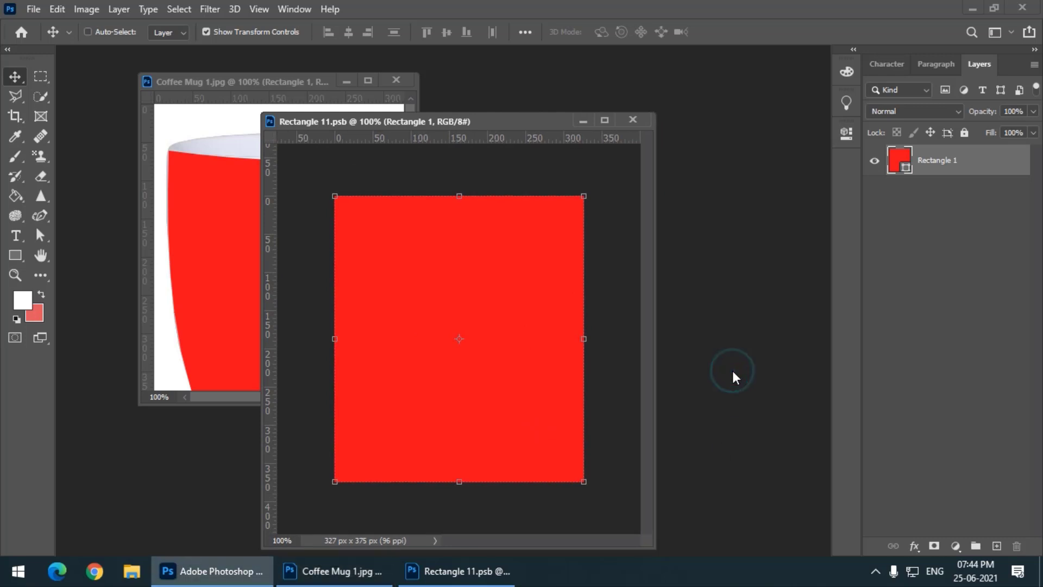
- Open Protrait1.jpg from the CorelDraw image folder and detach it into its own floating window
key("ctrl+o")
scroll(663, 312, "down", 4)
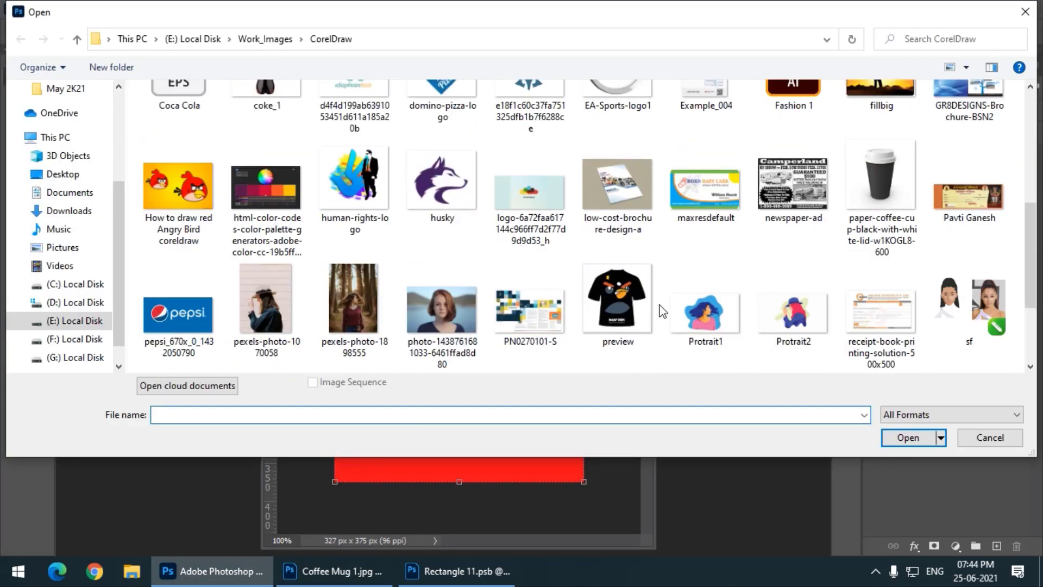
scroll(663, 312, "down", 2)
scroll(663, 312, "up", 3)
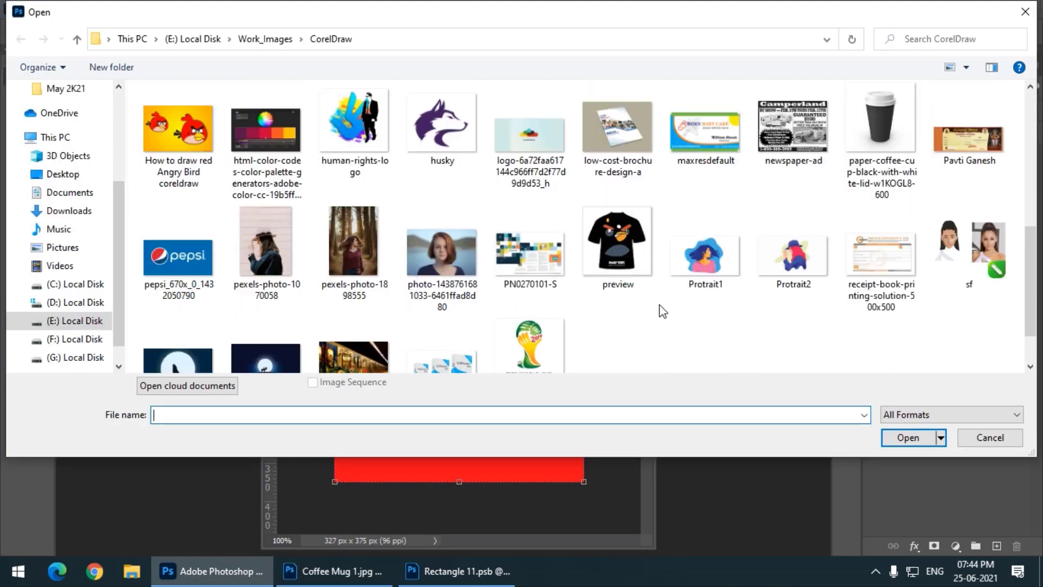
scroll(664, 310, "up", 2)
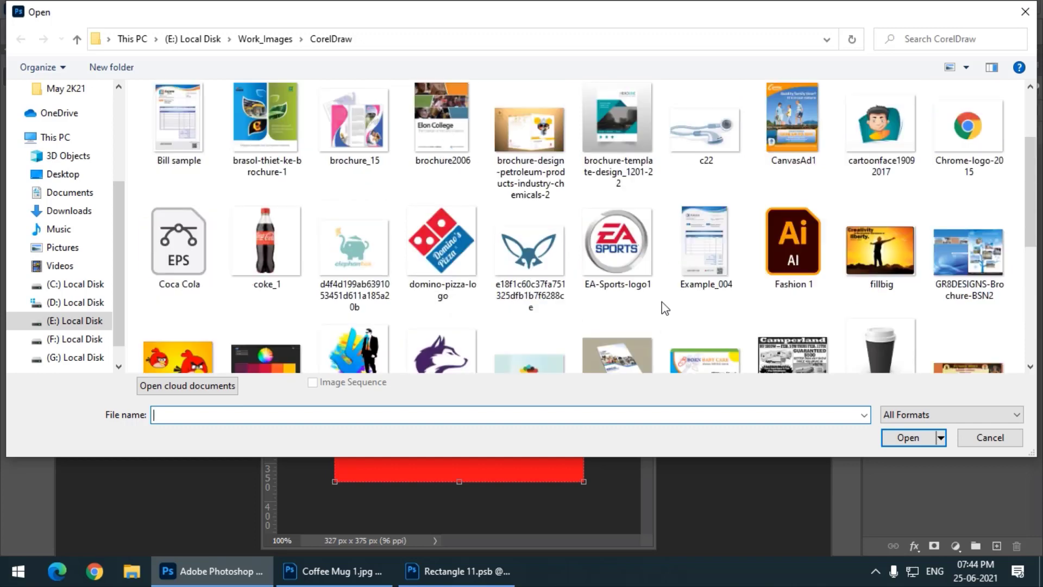
scroll(665, 308, "up", 2)
scroll(665, 309, "down", 5)
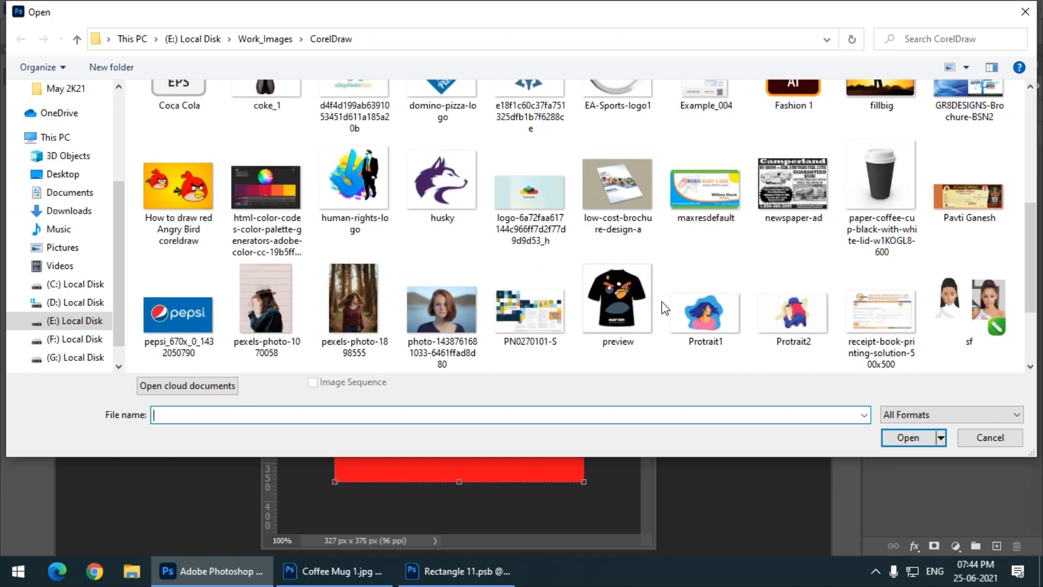
scroll(665, 308, "down", 2)
scroll(978, 267, "up", 2)
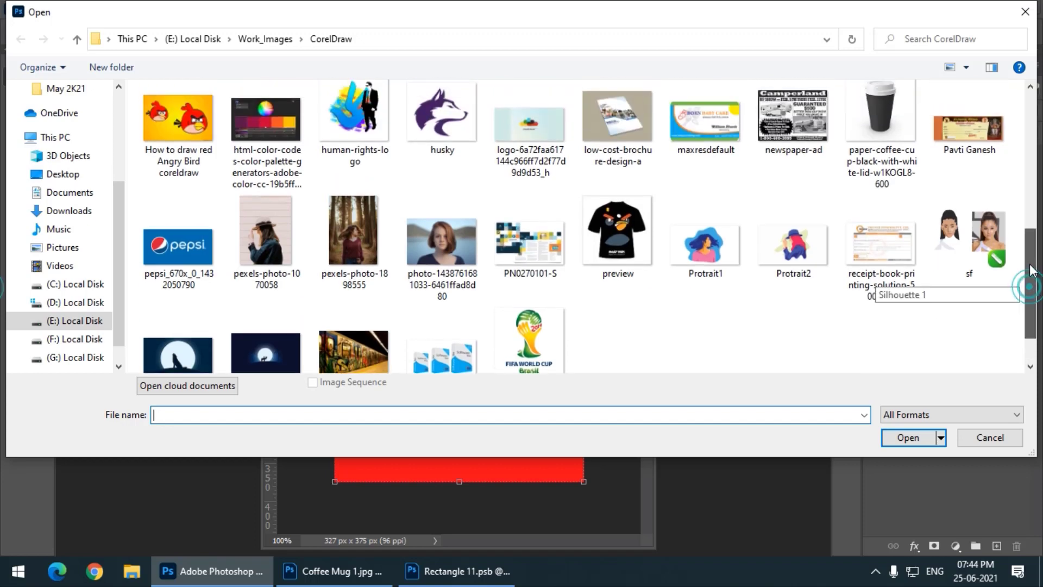
double_click(683, 325)
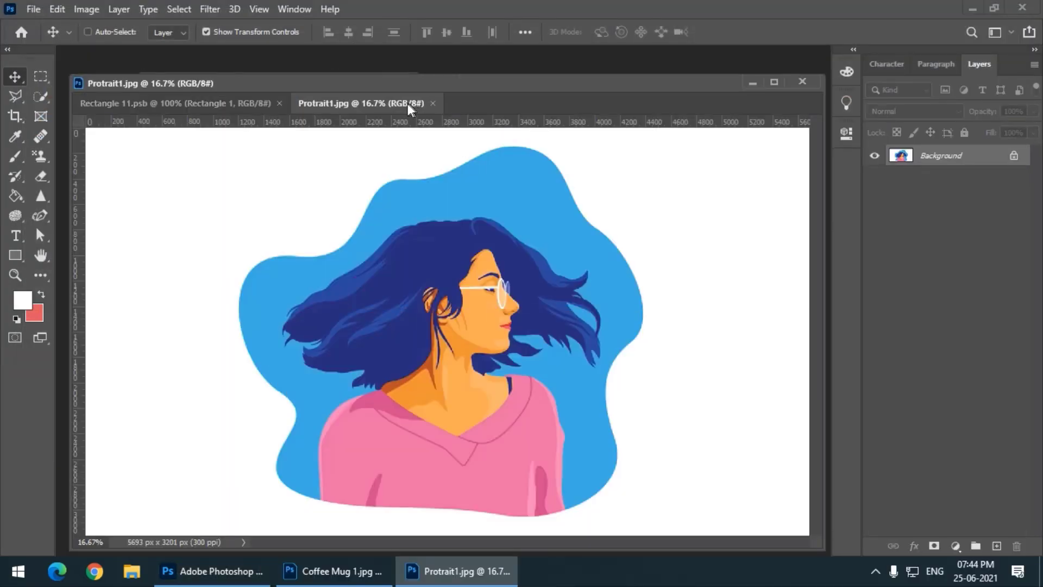
left_click_drag(408, 104, 513, 102)
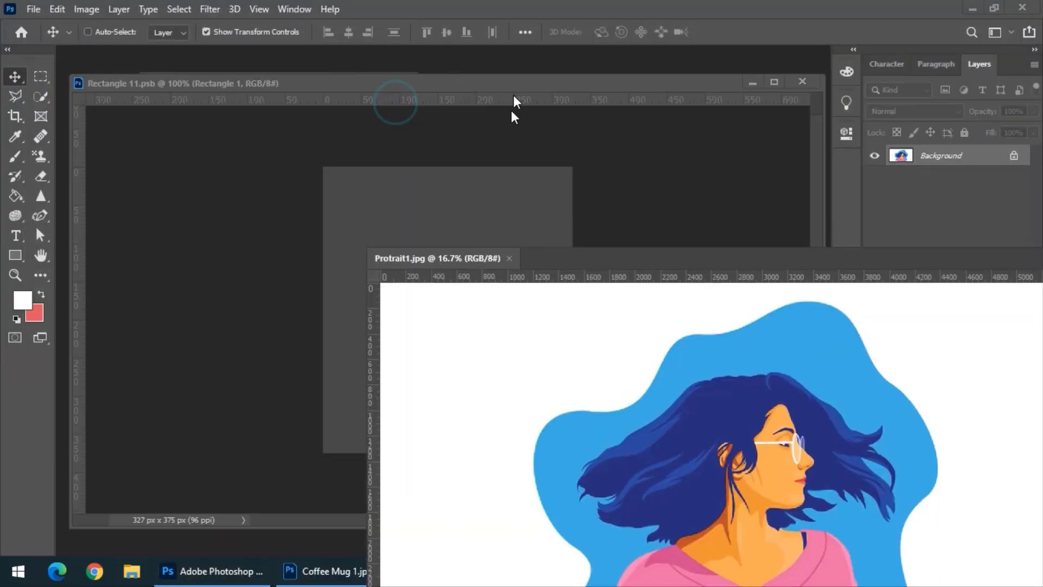
left_click(495, 60)
- Open How to draw red Angry Bird coreldraw.png and float it in a separate window, clear of the portrait
key("ctrl+o")
scroll(532, 255, "down", 5)
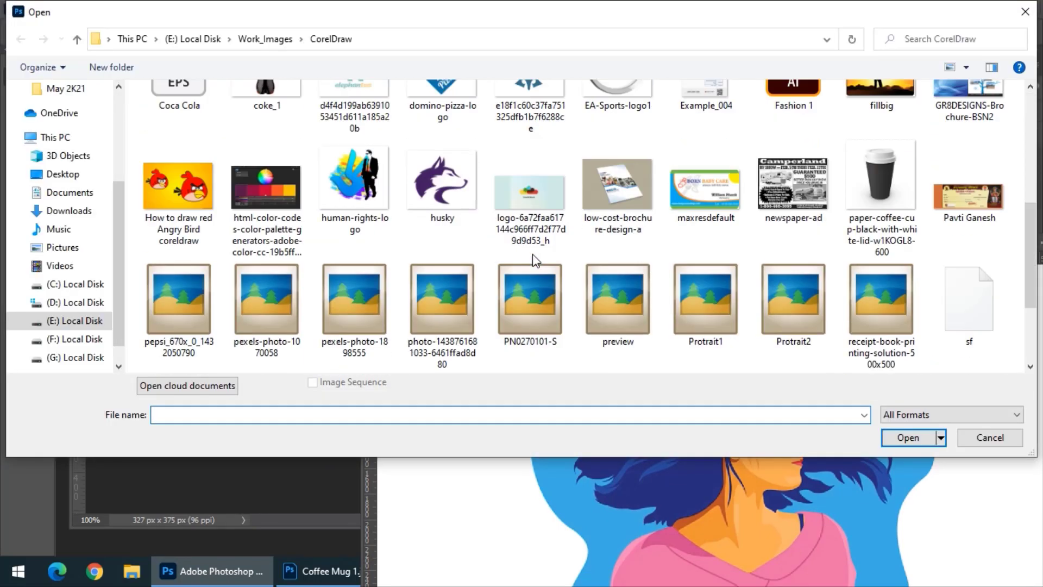
double_click(199, 186)
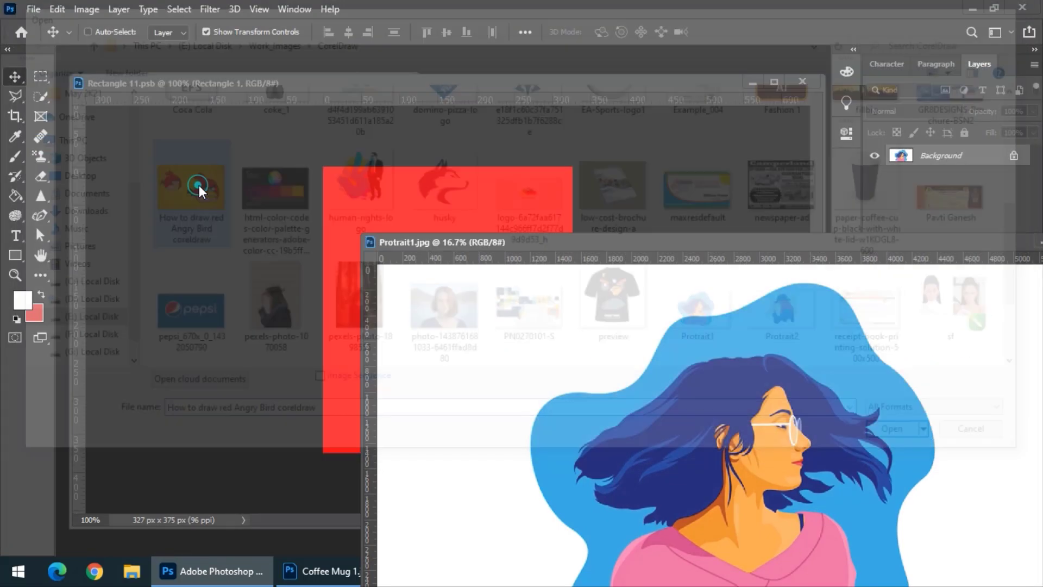
left_click_drag(451, 101, 160, 282)
left_click(297, 84)
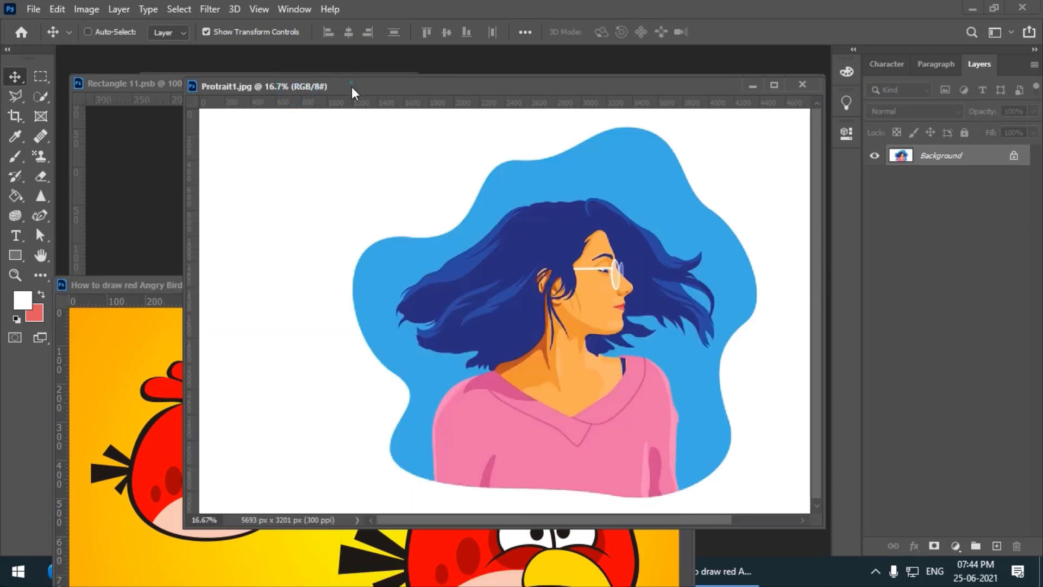
- Arrange the portrait window so the red artwork is uncovered, and copy the portrait image into Rectangle 11.psb as a new layer
left_click_drag(351, 86, 315, 202)
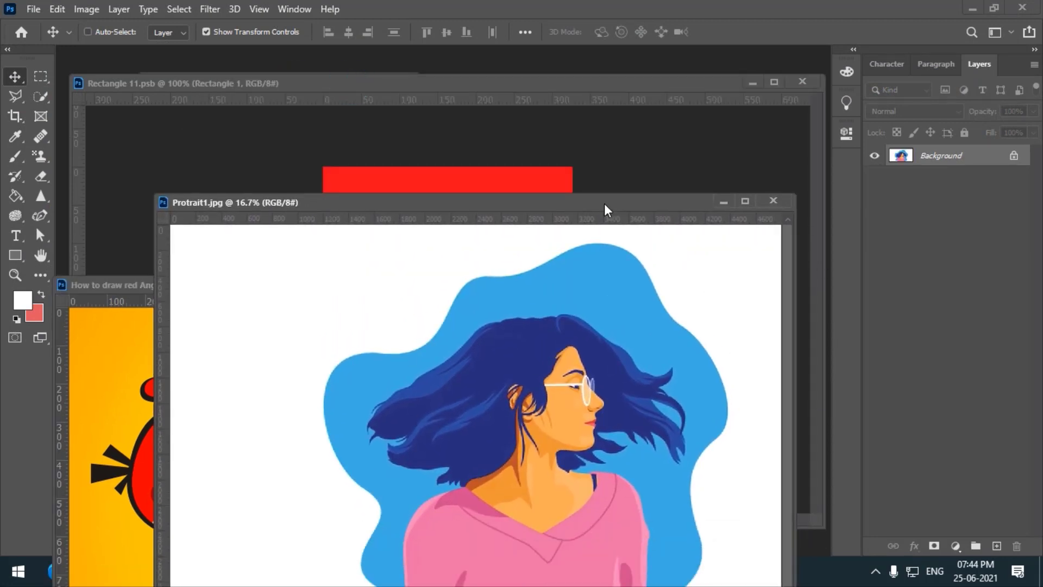
left_click_drag(606, 206, 577, 162)
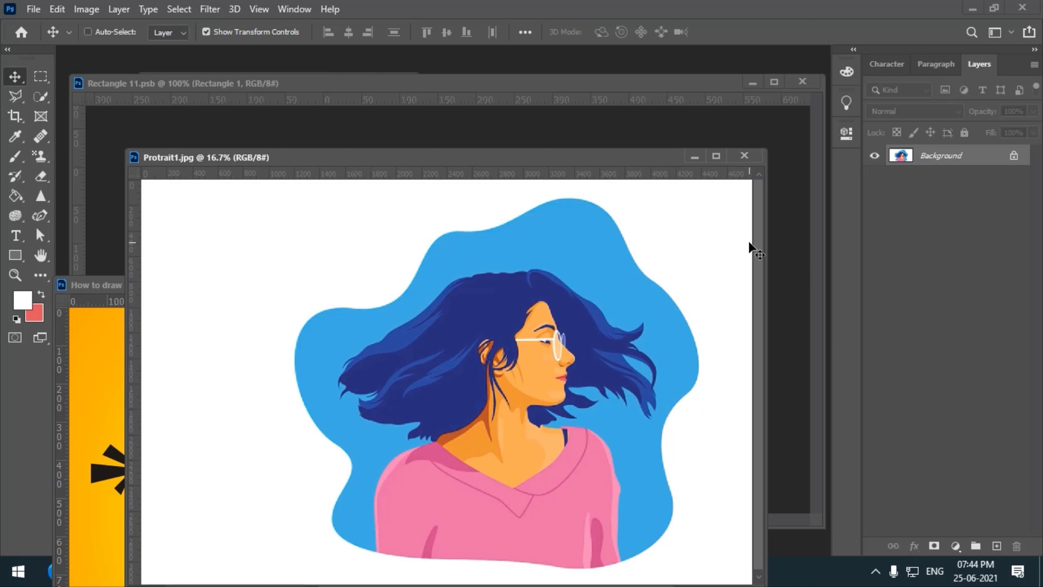
key("ctrl+minus")
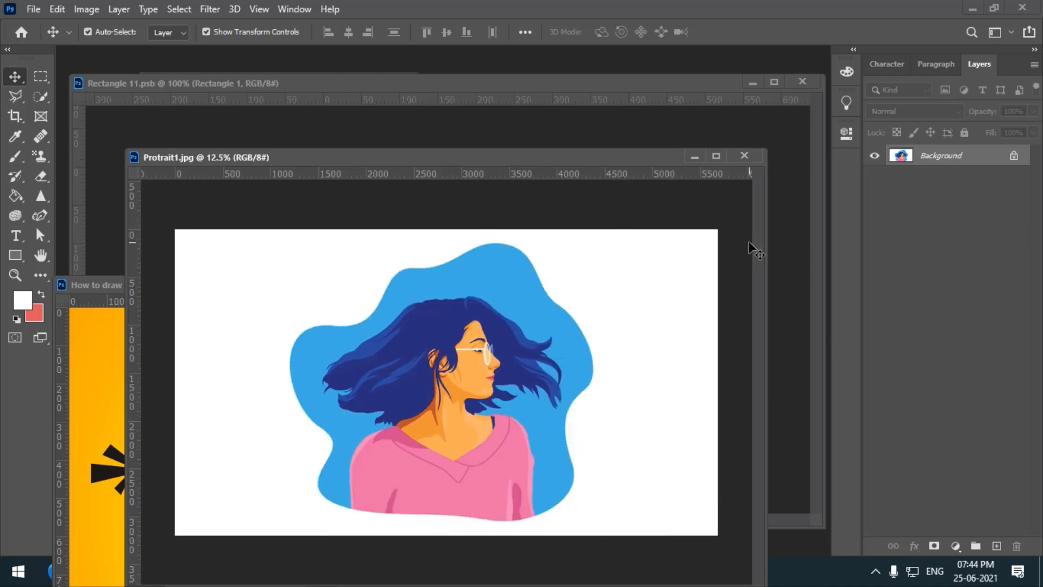
left_click_drag(414, 164, 537, 291)
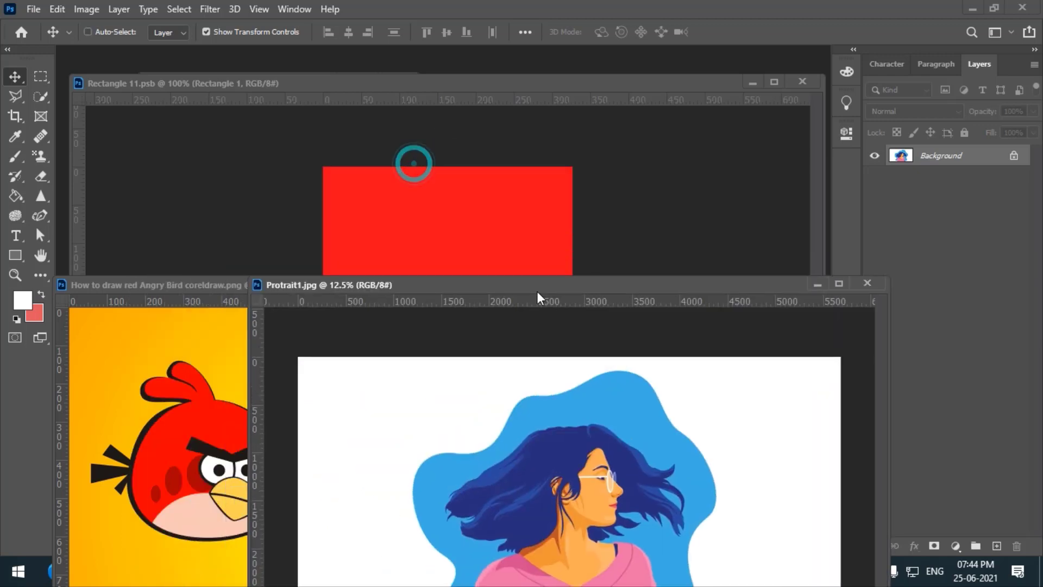
left_click(405, 216)
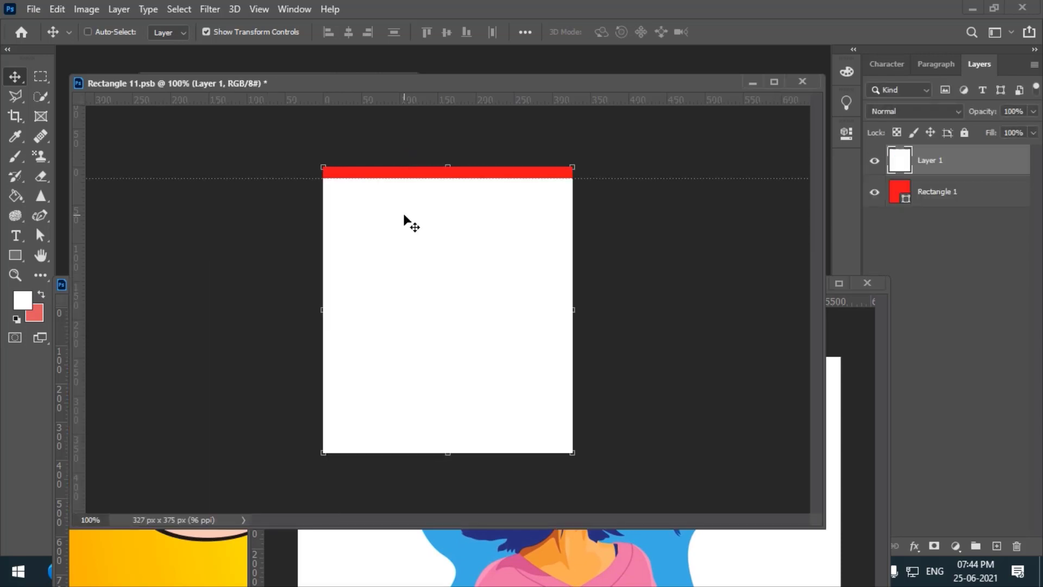
- Scale the oversized portrait layer in Rectangle 11.psb down proportionally to about 18.48% and place it over the artwork canvas
key("ctrl+minus")
key("ctrl+minus")
key("ctrl+minus")
key("ctrl+minus")
key("ctrl+minus")
key("ctrl+minus")
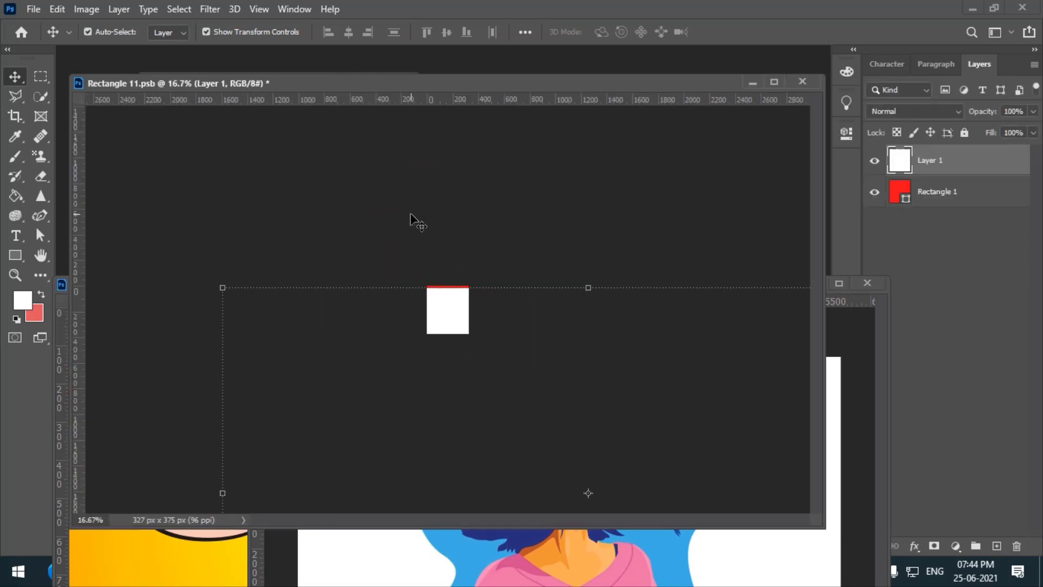
left_click_drag(501, 460, 473, 327)
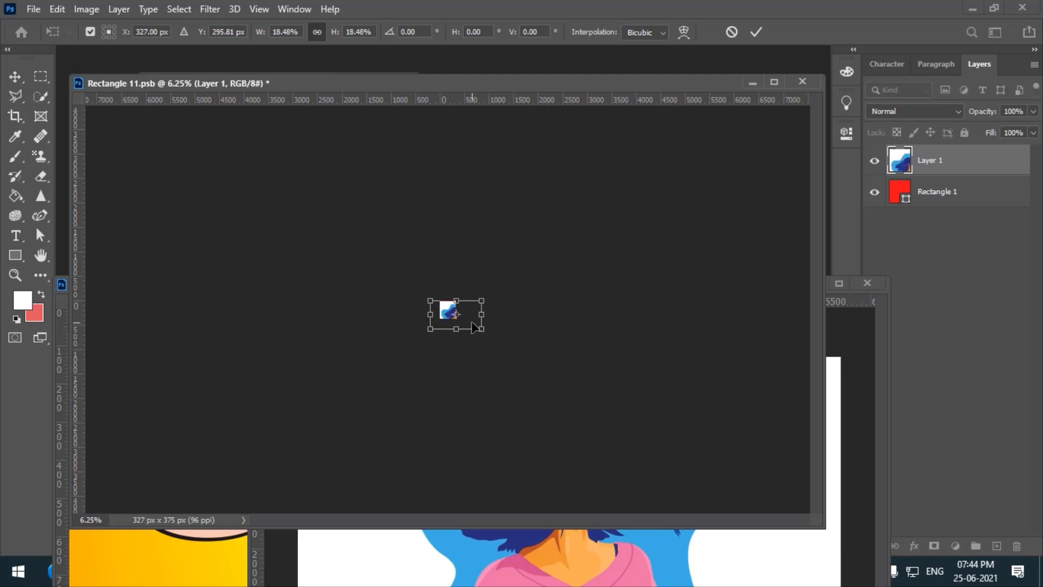
- Fit the portrait layer's four edges exactly to the artwork canvas, at about 5.74% width and 11.72% height, and apply the transform
key("ctrl+plus")
key("ctrl+plus")
key("ctrl+plus")
key("ctrl+plus")
key("ctrl+plus")
key("ctrl+plus")
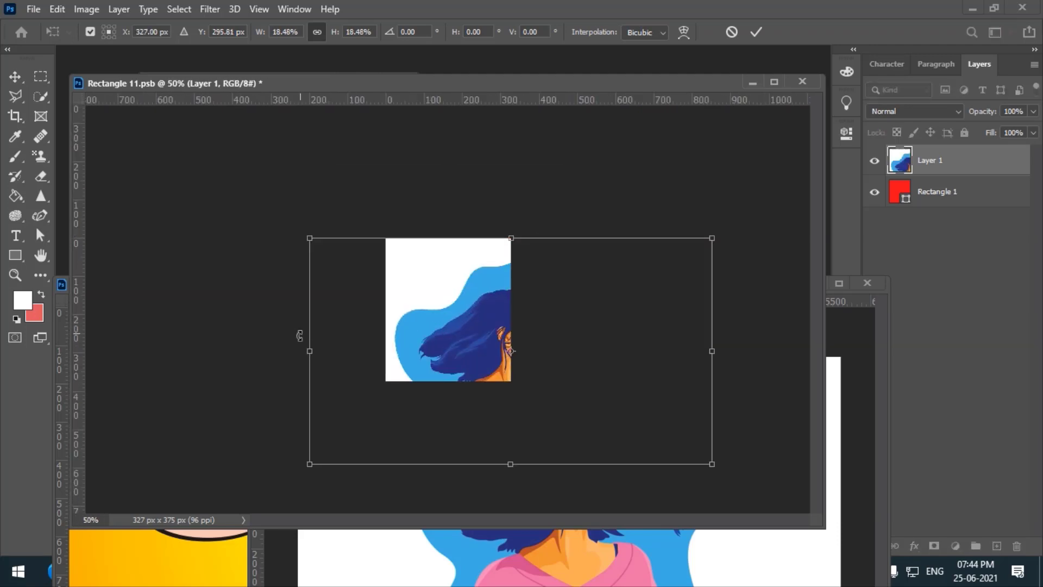
left_click_drag(308, 353, 406, 313)
left_click_drag(687, 321, 530, 318)
left_click_drag(440, 417, 440, 381)
left_click_drag(351, 304, 386, 304)
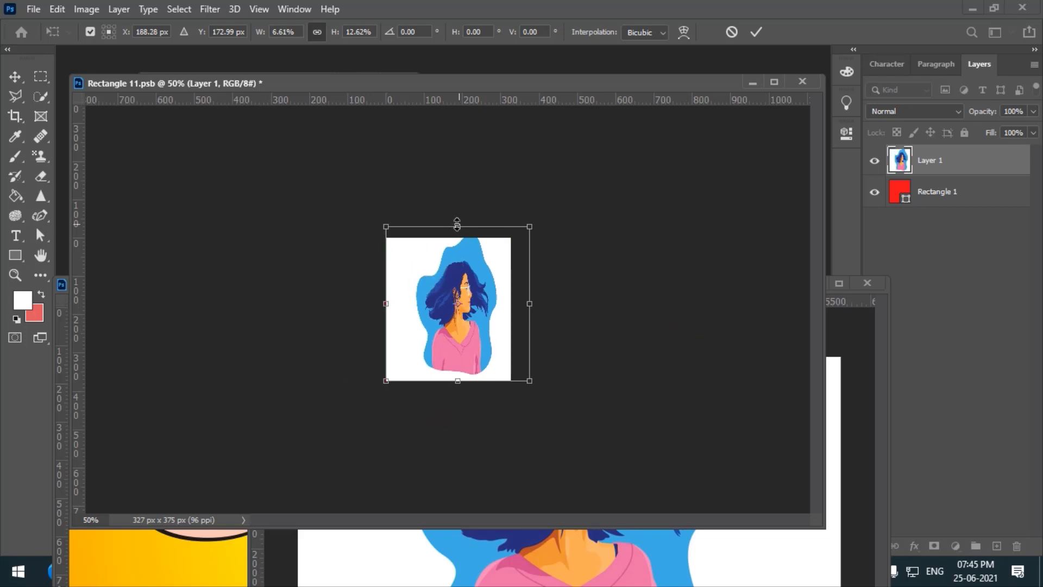
left_click_drag(457, 226, 457, 237)
left_click_drag(530, 310, 513, 312)
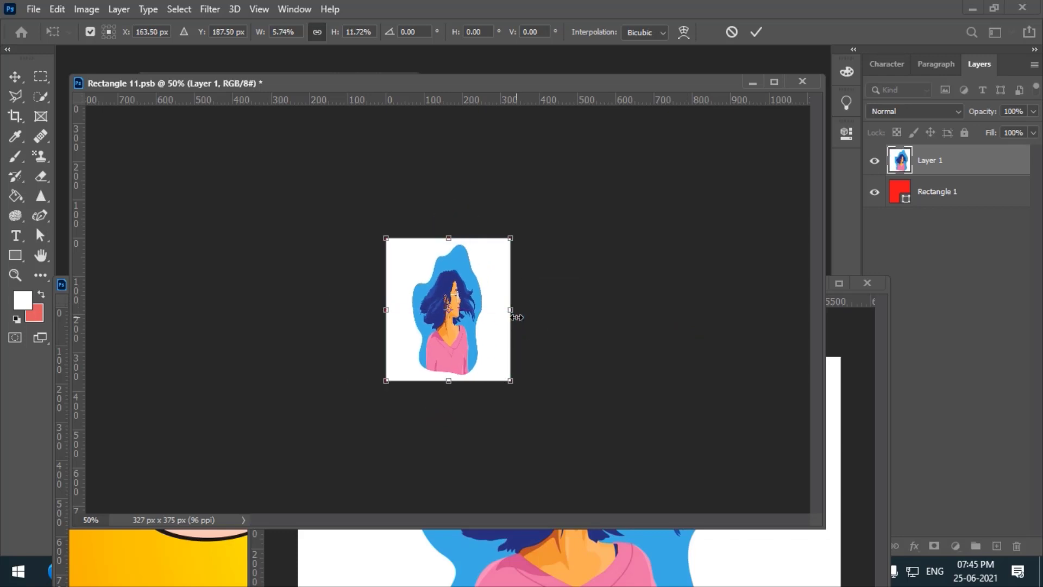
key("Return")
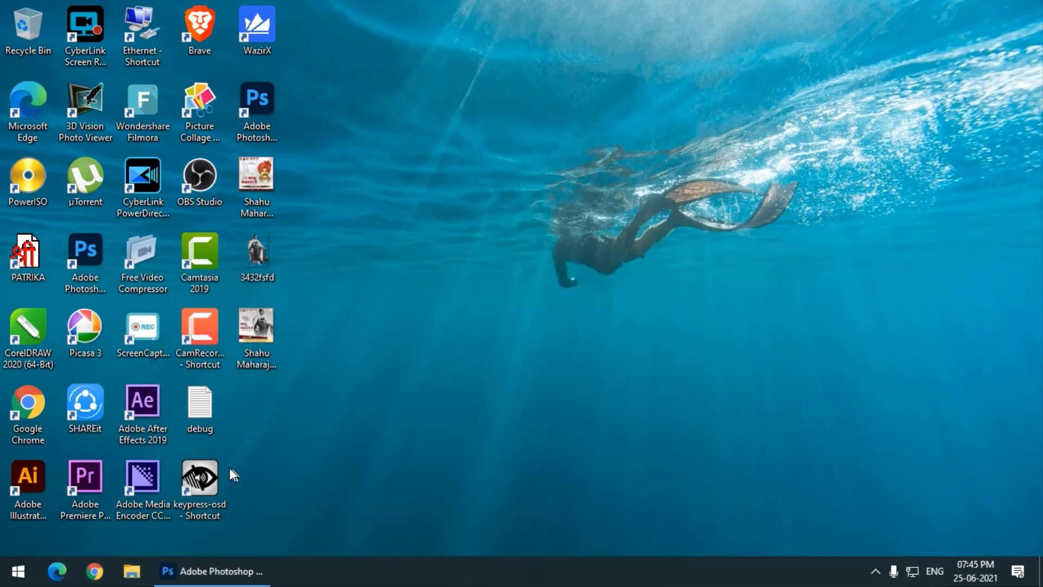
double_click(216, 473)
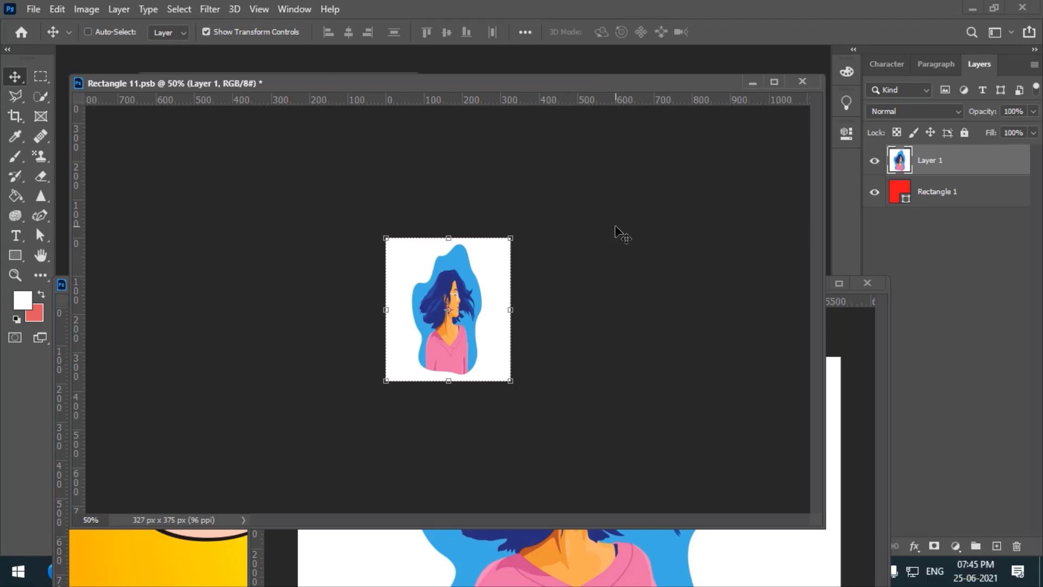
- Save and close Rectangle 11.psb, and enlarge the Coffee Mug 1.jpg window to show the whole mug with its artwork
key("ctrl+s")
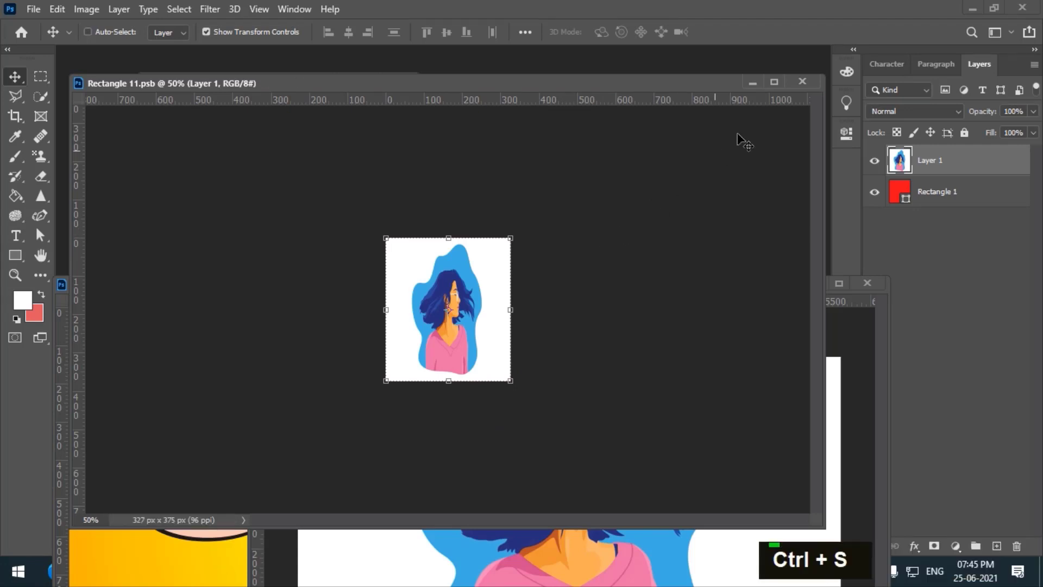
left_click(798, 82)
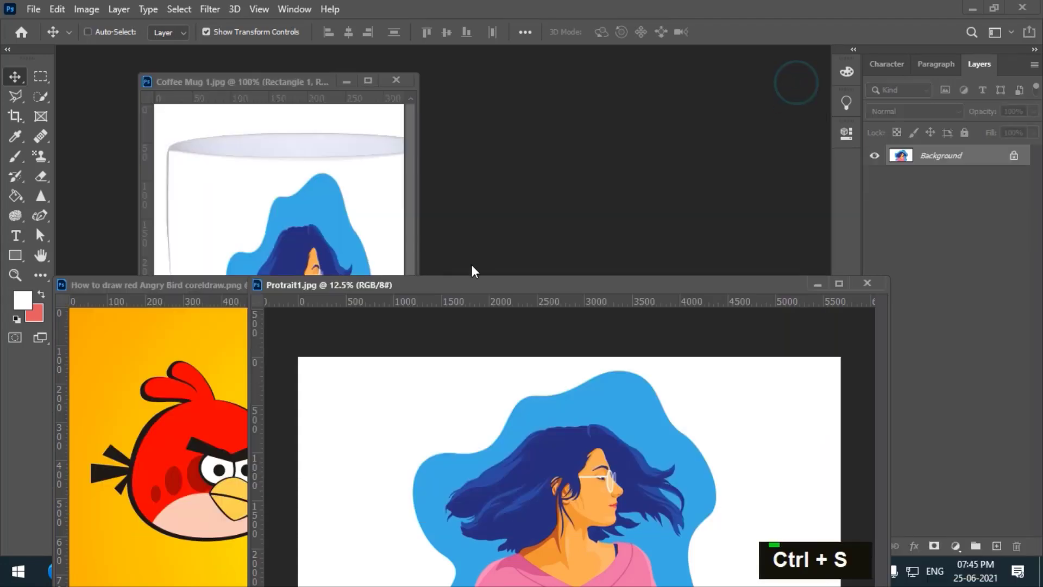
left_click(314, 81)
left_click_drag(417, 402, 728, 481)
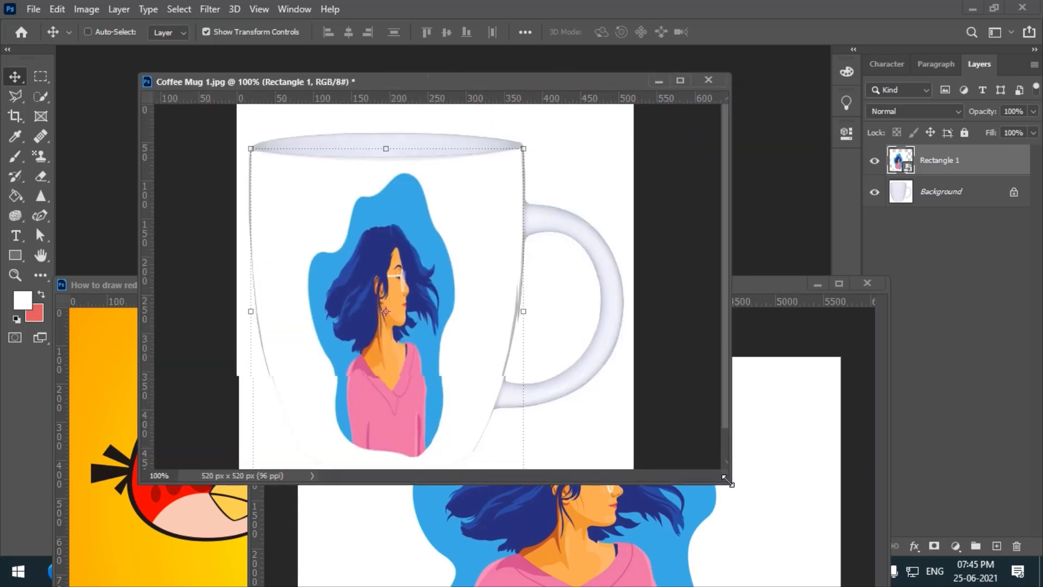
key("ctrl+minus")
key("ctrl+equal")
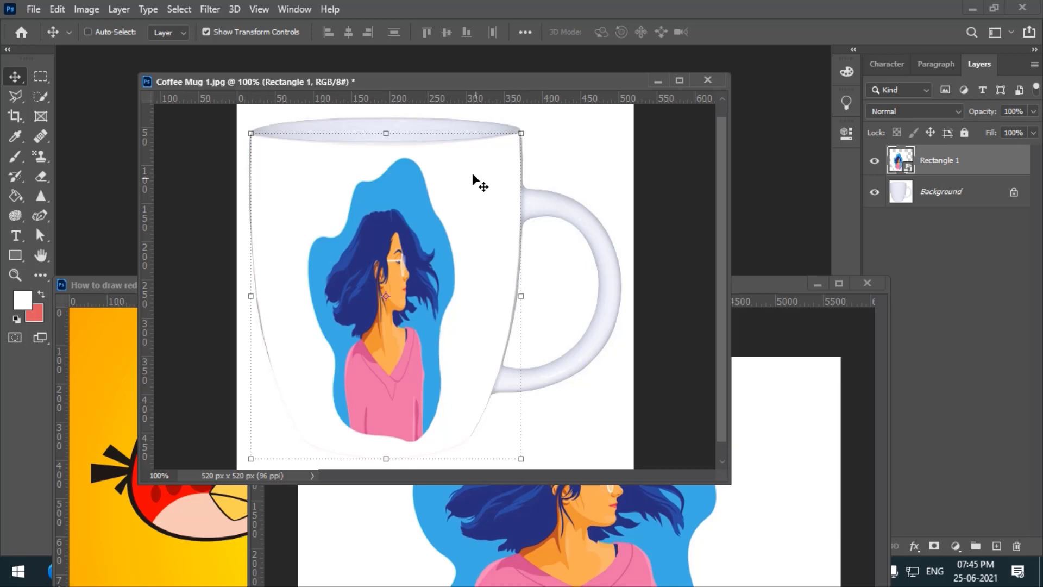
- Set the Rectangle 1 layer's blend mode to Darken and check the mug without the transform controls
left_click(908, 112)
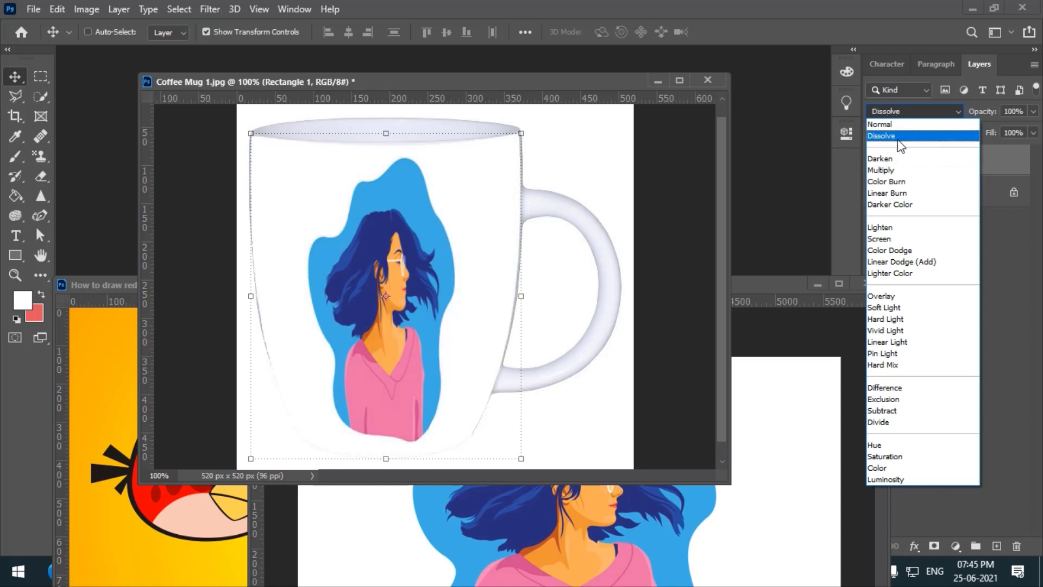
left_click(897, 159)
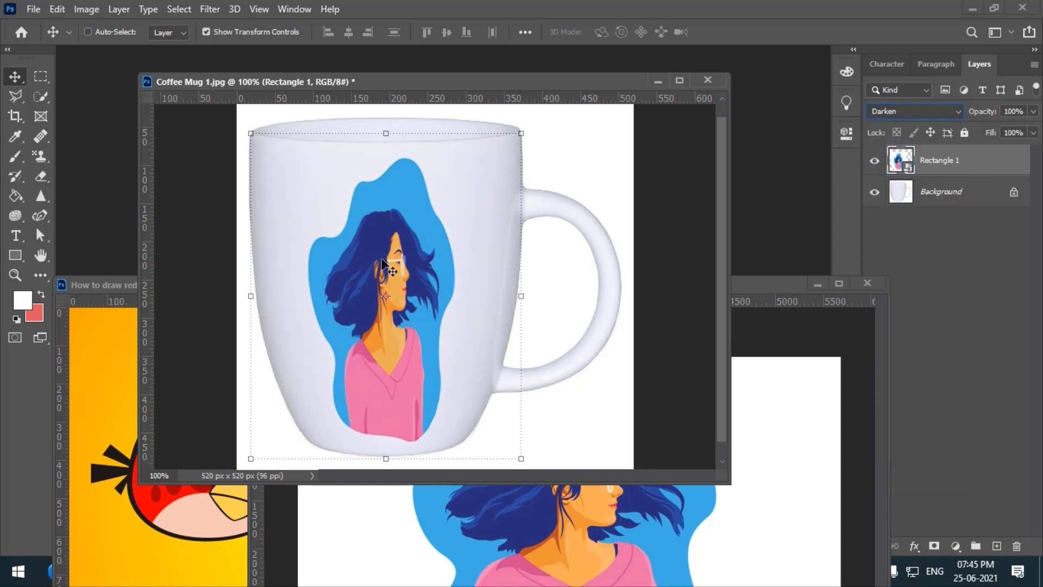
key("ctrl+minus")
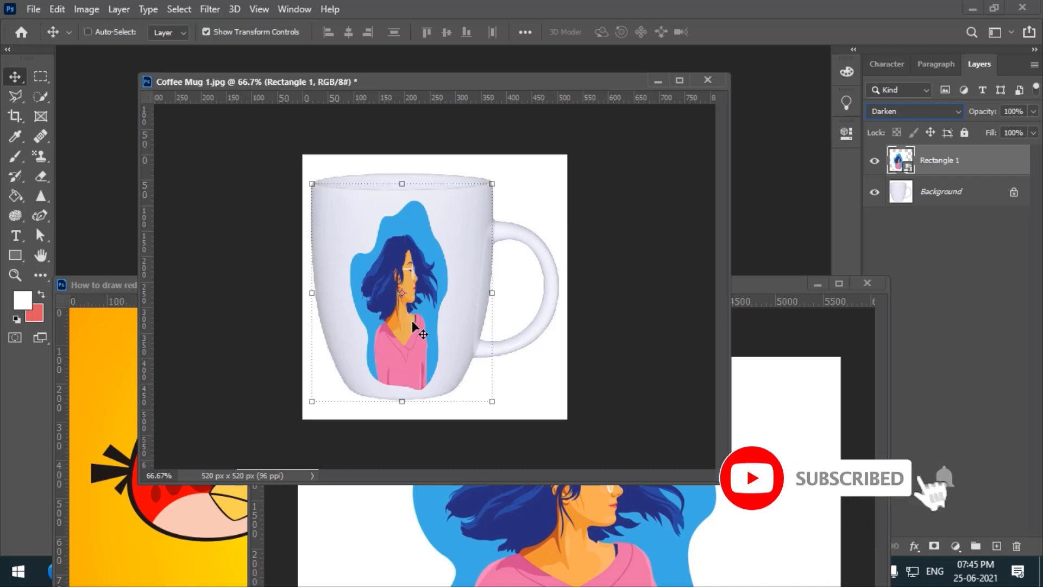
left_click(40, 77)
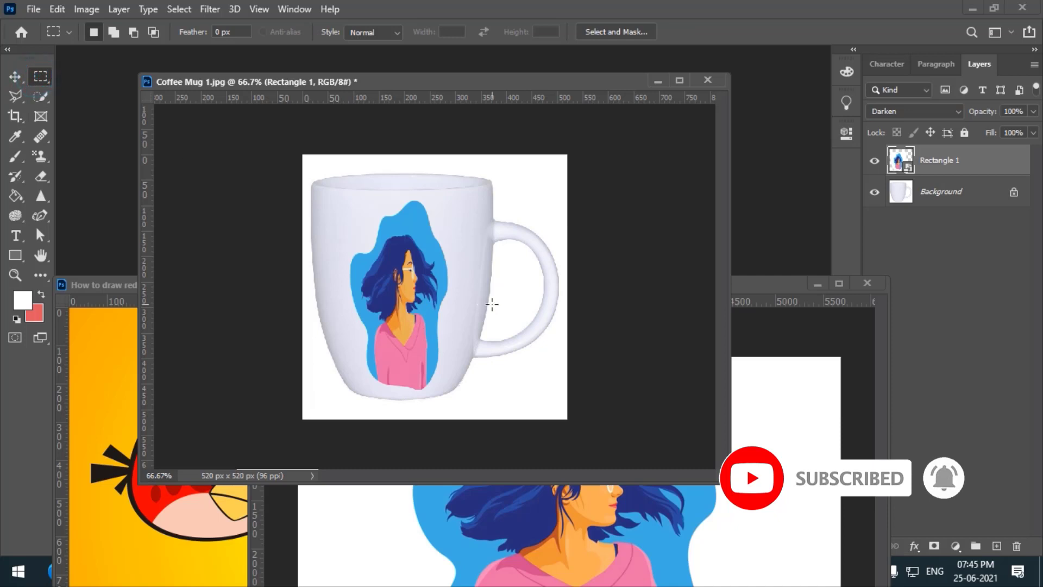
key("ctrl+equal")
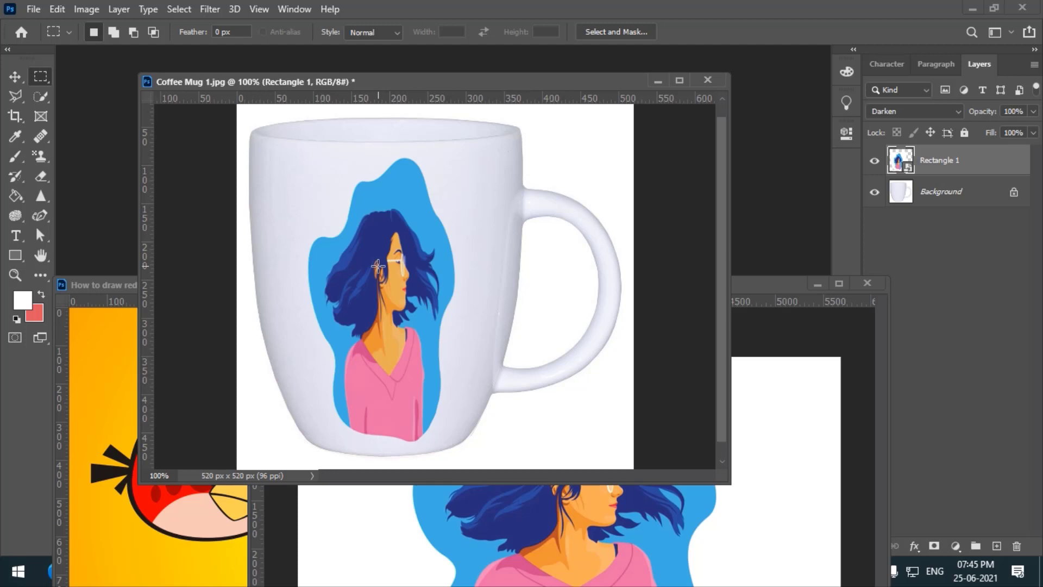
- Close Protrait1.jpg, reposition the Angry Bird image window, and make Coffee Mug 1.jpg the active document
left_click(868, 283)
left_click_drag(104, 283, 146, 263)
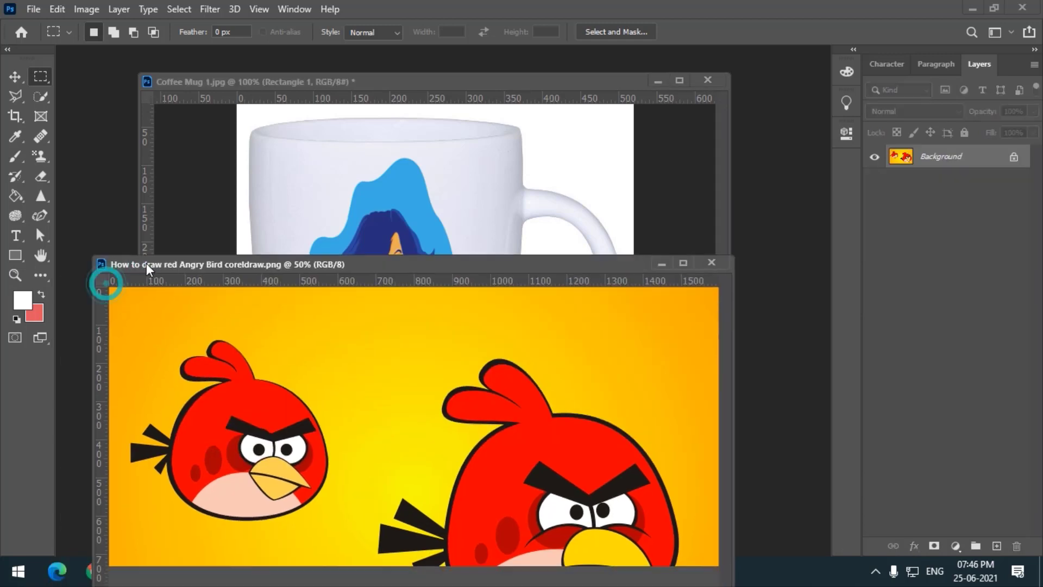
left_click(429, 81)
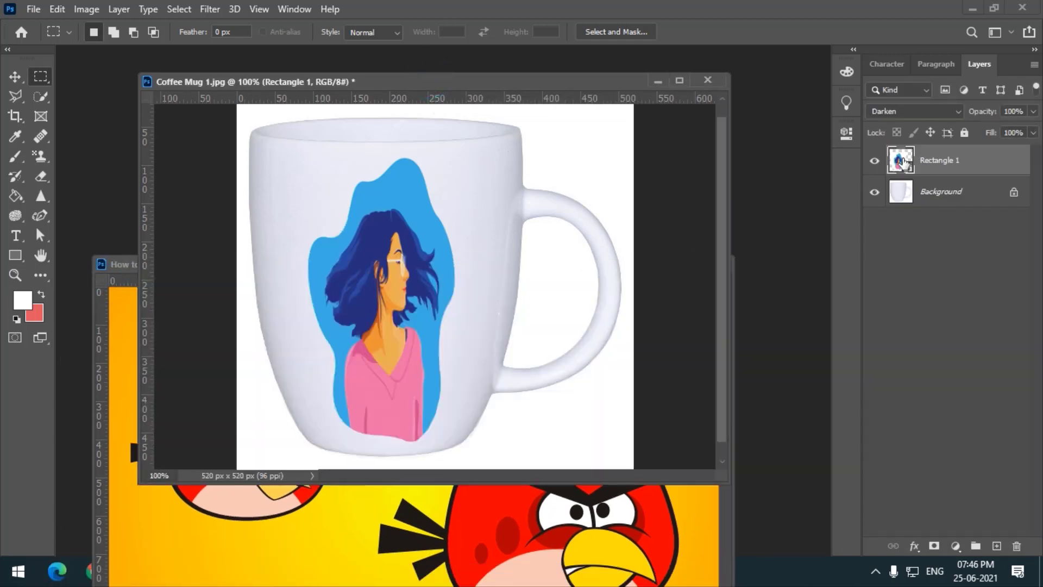
- Reopen the contents of the Rectangle 1 smart object in a floating window and activate the Move tool
double_click(897, 158)
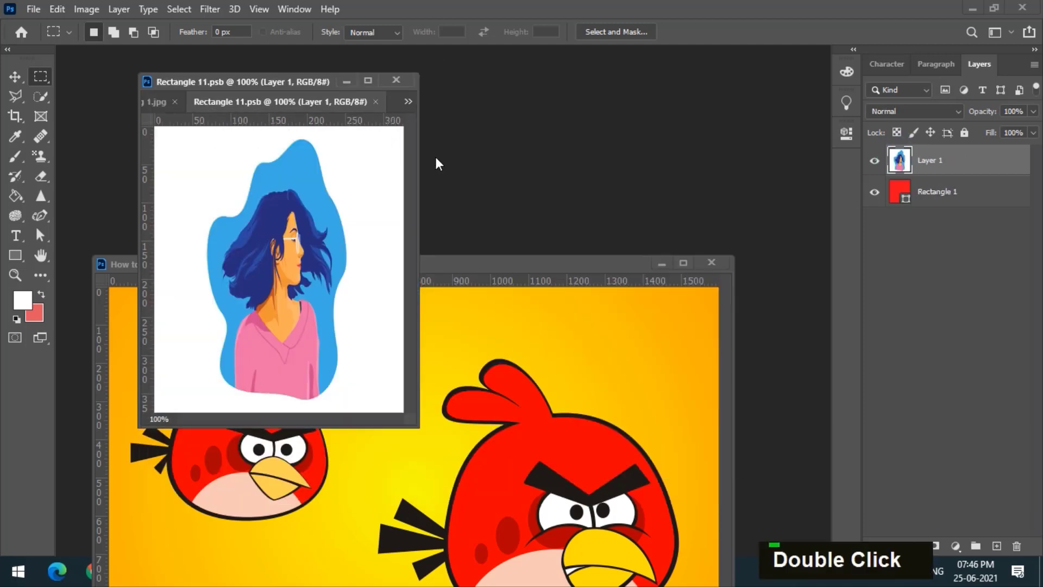
left_click_drag(311, 102, 367, 131)
left_click(11, 76)
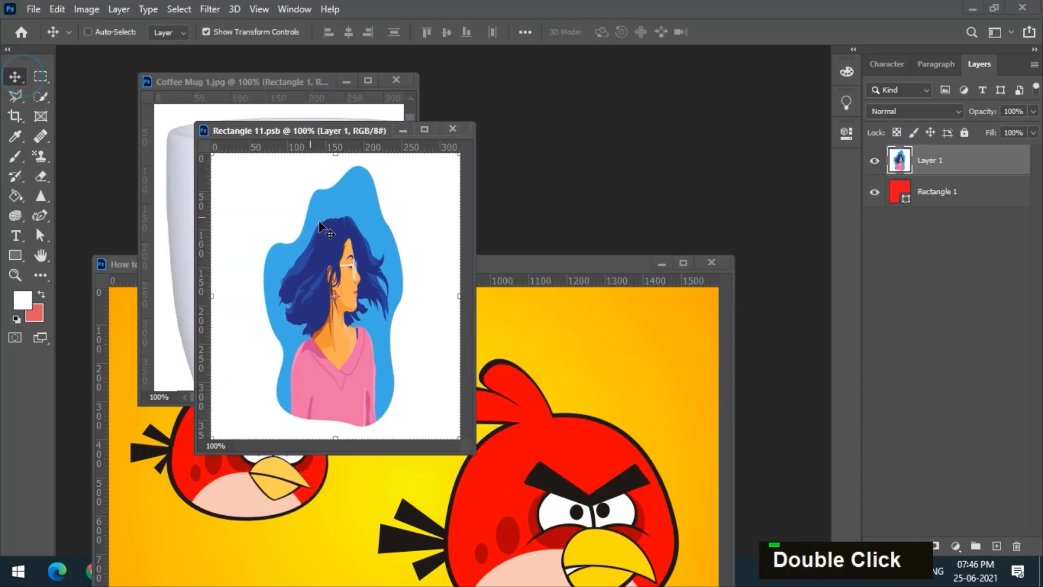
- Enlarge the Rectangle 11.psb window, delete its portrait layer, and copy the Angry Bird image into the document
left_click_drag(474, 454, 538, 512)
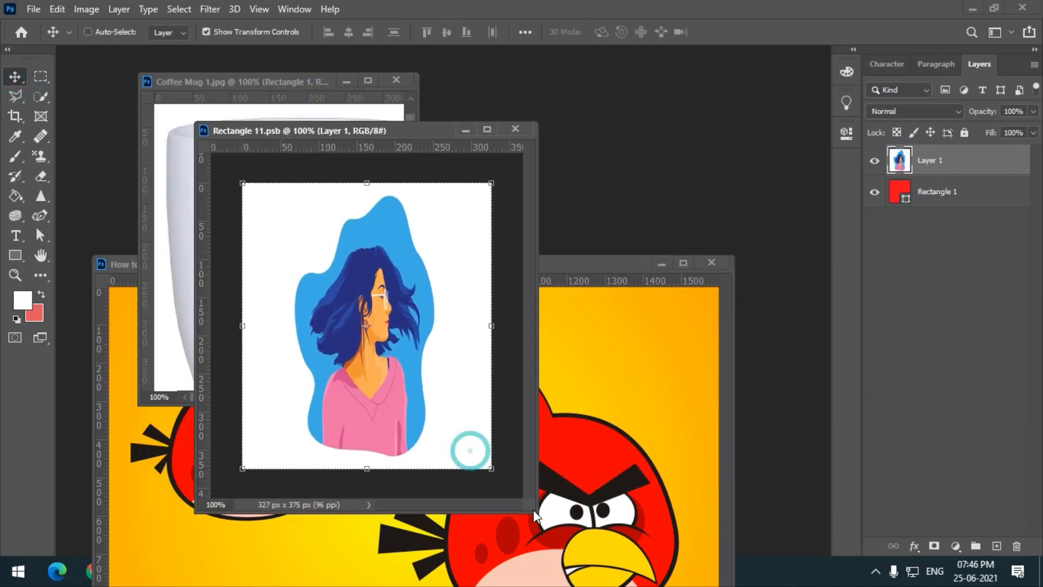
key("Delete")
left_click_drag(604, 319, 370, 245)
- Shrink the Angry Bird layer and stretch it non-proportionally to fill the 327 x 375 px canvas of Rectangle 11.psb
key("ctrl+minus")
key("ctrl+minus")
key("ctrl+minus")
key("ctrl+minus")
key("ctrl+minus")
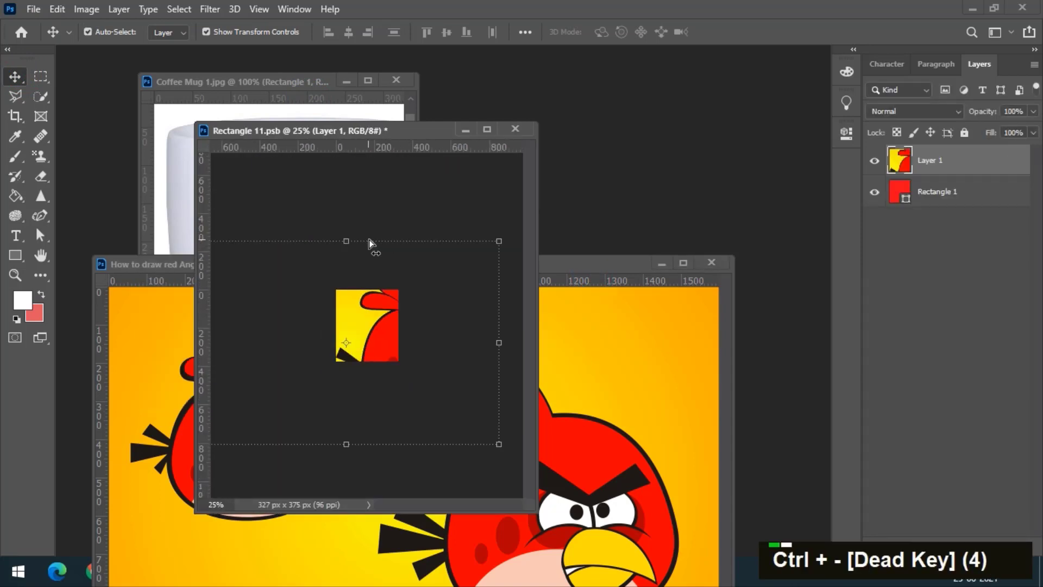
left_click(265, 342)
left_click_drag(266, 342, 363, 339)
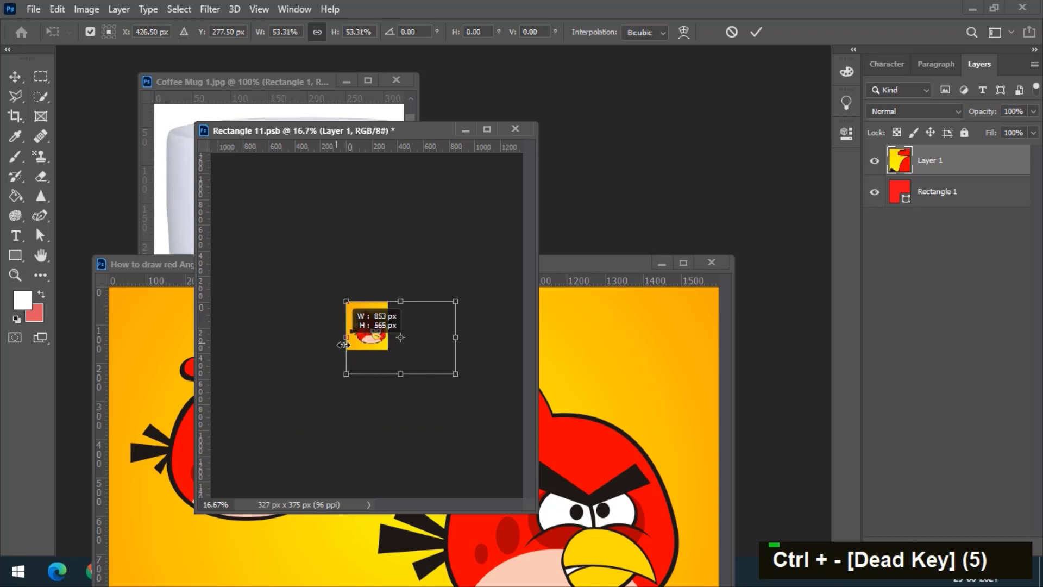
key("ctrl+equal")
key("ctrl+equal")
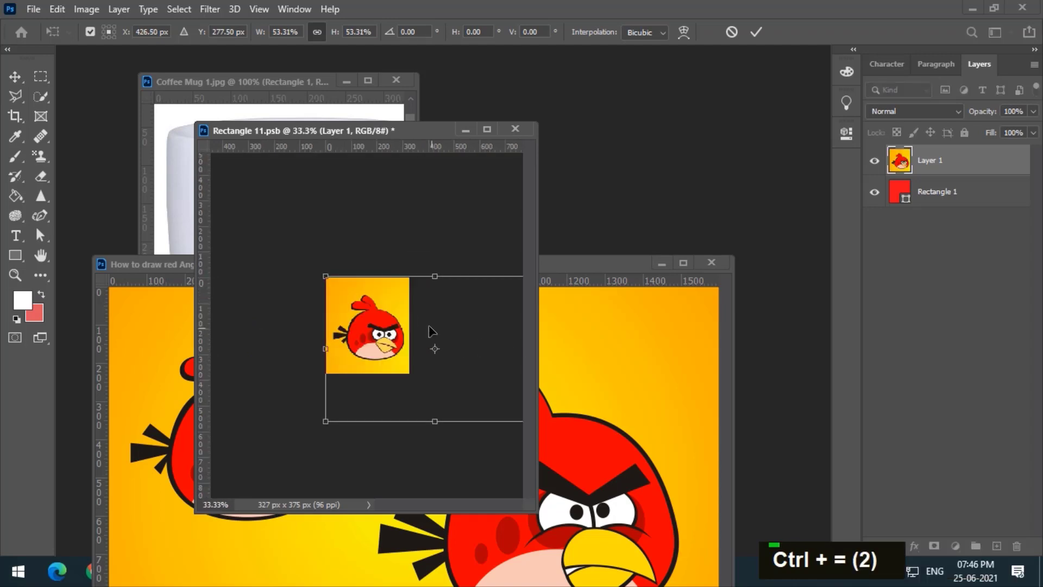
left_click_drag(434, 420, 427, 356)
left_click_drag(473, 325, 410, 325)
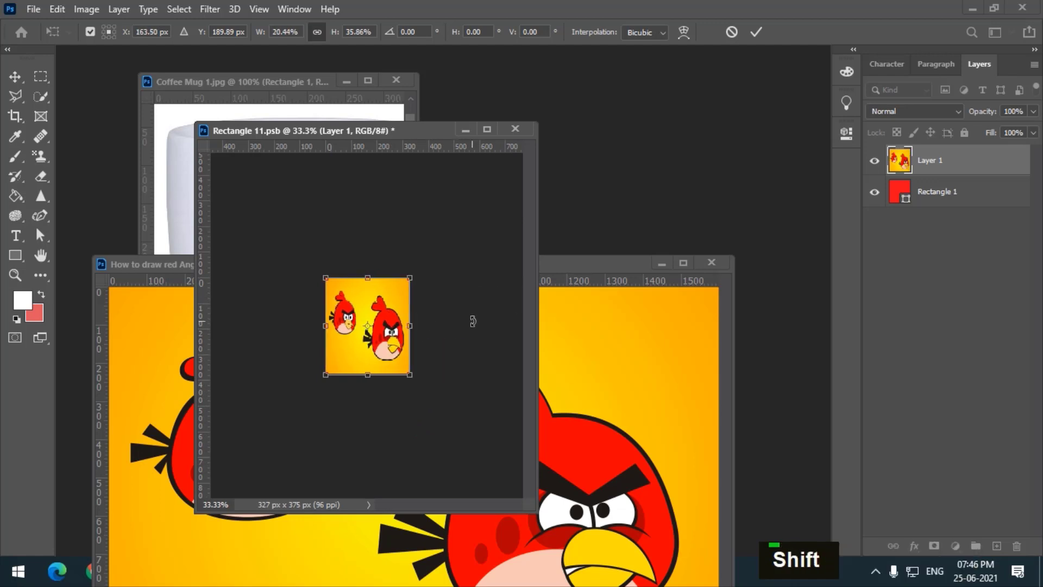
key("Return")
key("ctrl+equal")
key("ctrl+equal")
key("ctrl+equal")
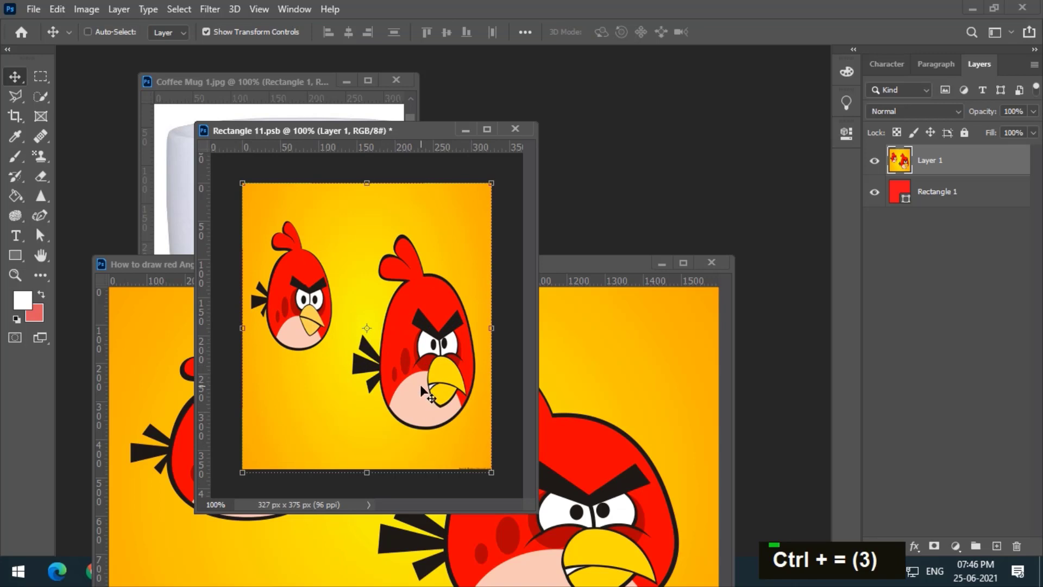
- Close Rectangle 11.psb and save its changes so the mug artwork updates
key("ctrl")
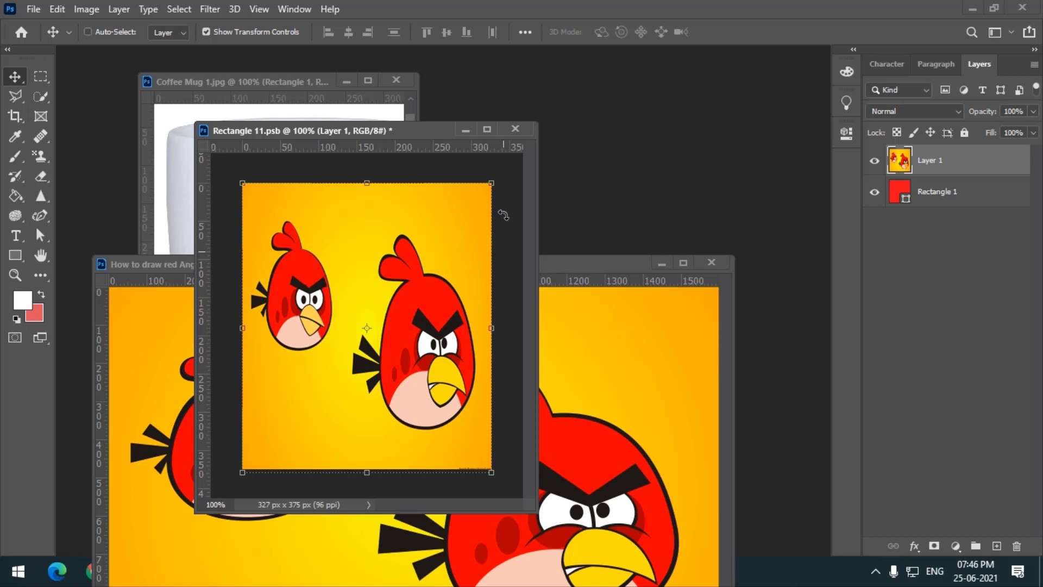
left_click(515, 129)
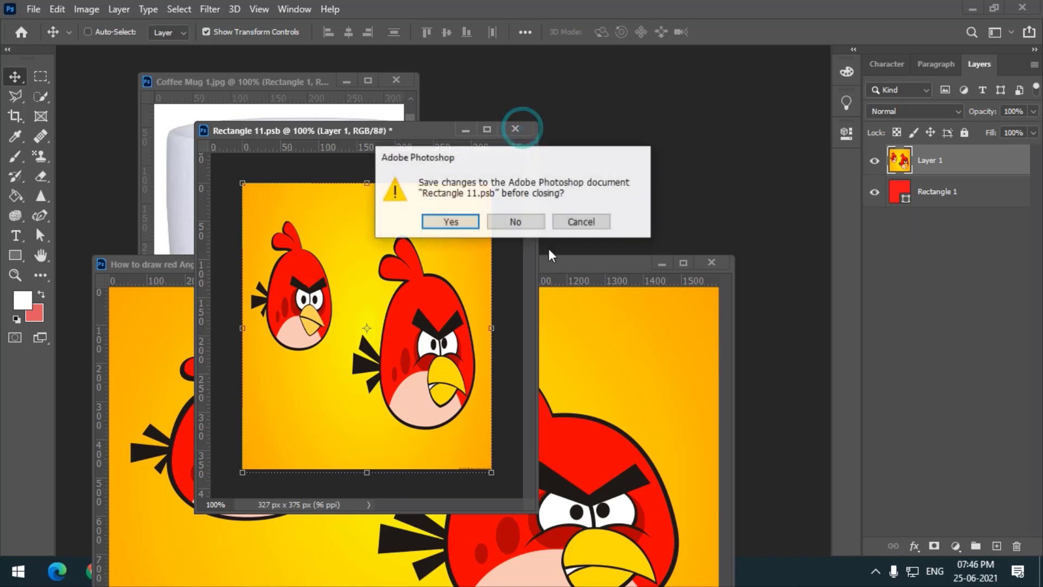
left_click(442, 223)
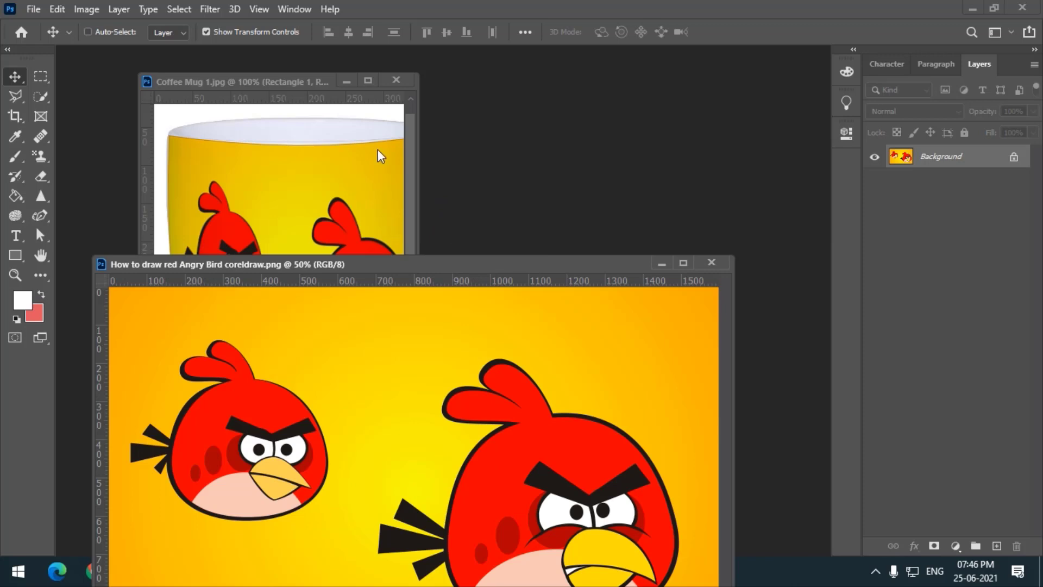
- Activate Coffee Mug 1.jpg, enlarge its window to show the whole mug, and switch to the Rectangular Marquee tool to hide the transform controls
left_click(256, 79)
left_click_drag(417, 408, 660, 509)
key("ctrl+minus")
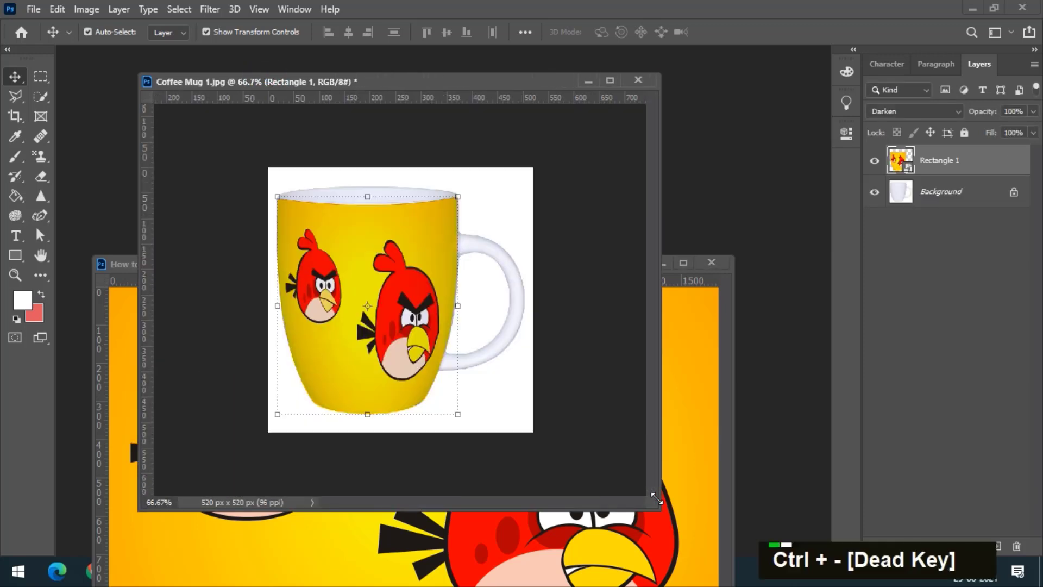
left_click(37, 77)
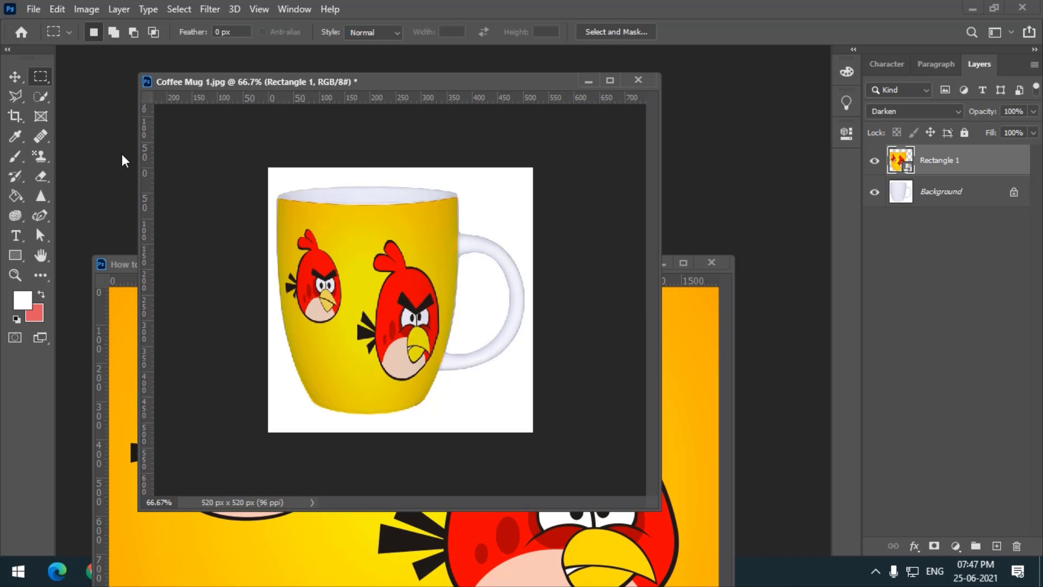
- Compare the darkening blend modes on the Rectangle 1 layer, set it to Linear Burn, and reposition the Coffee Mug 1.jpg window
left_click(938, 107)
left_click(938, 106)
key("Down")
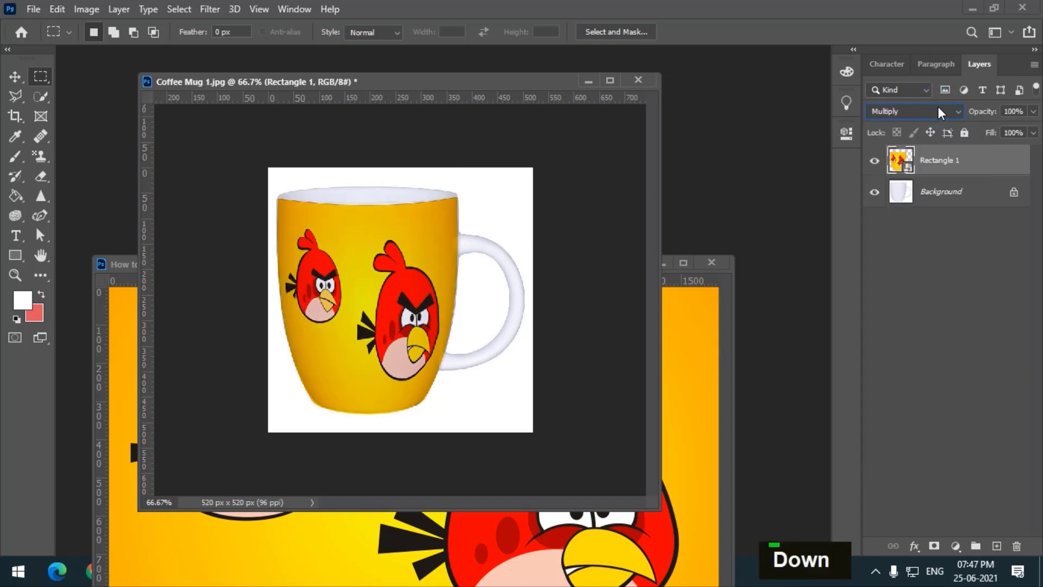
key("Down")
key("Up")
key("Down")
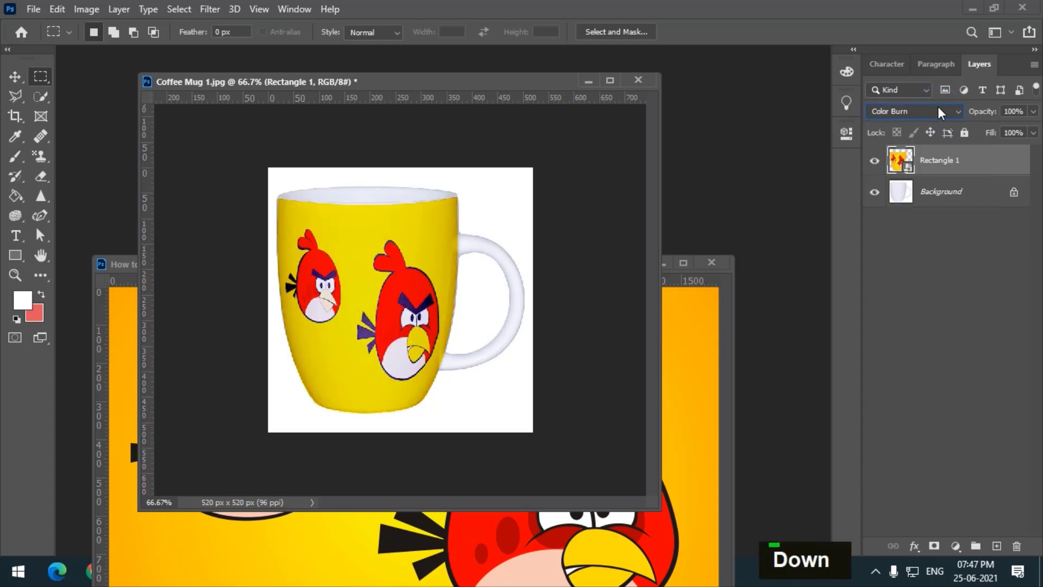
key("Down")
key("Down")
key("Down")
key("Up")
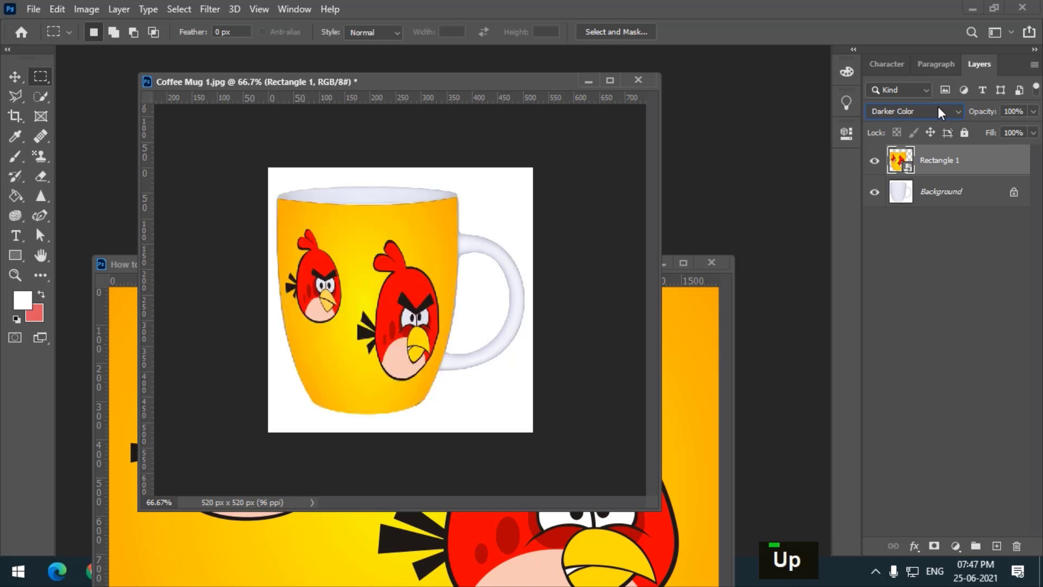
key("Up")
key("Up")
key("Down")
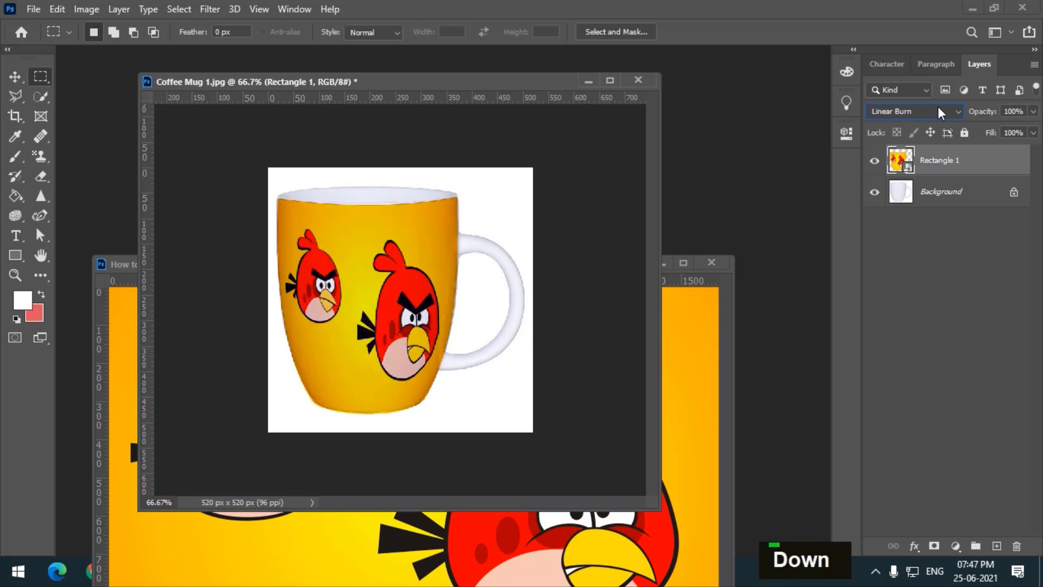
key("Down")
key("Up")
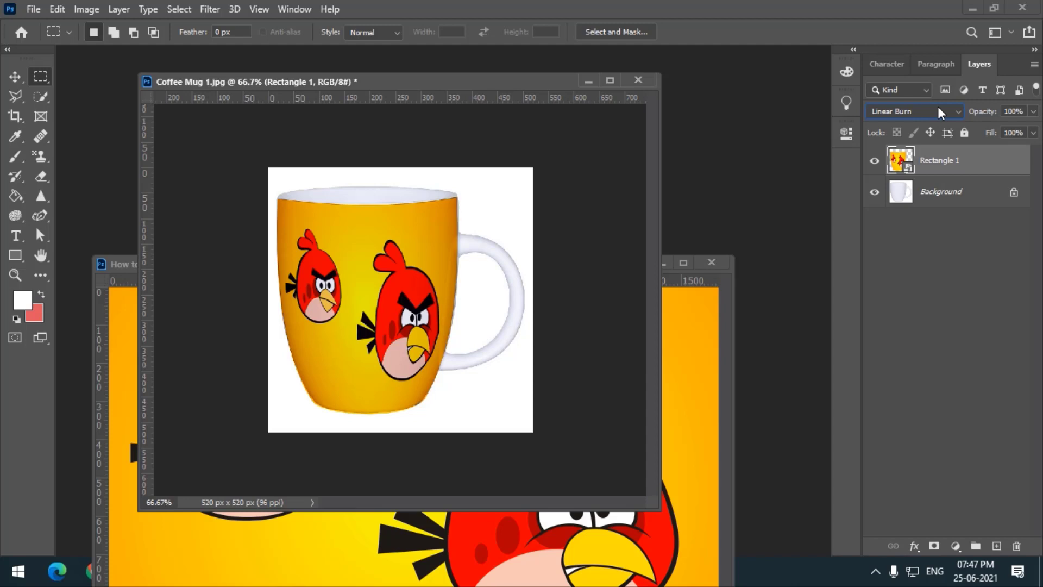
key("ctrl+equal")
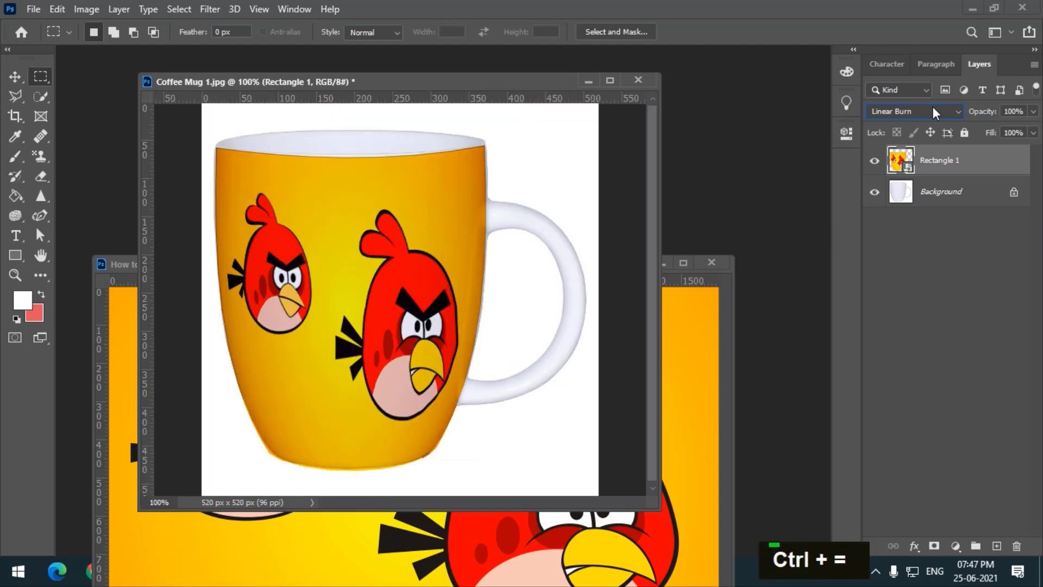
left_click_drag(459, 81, 552, 83)
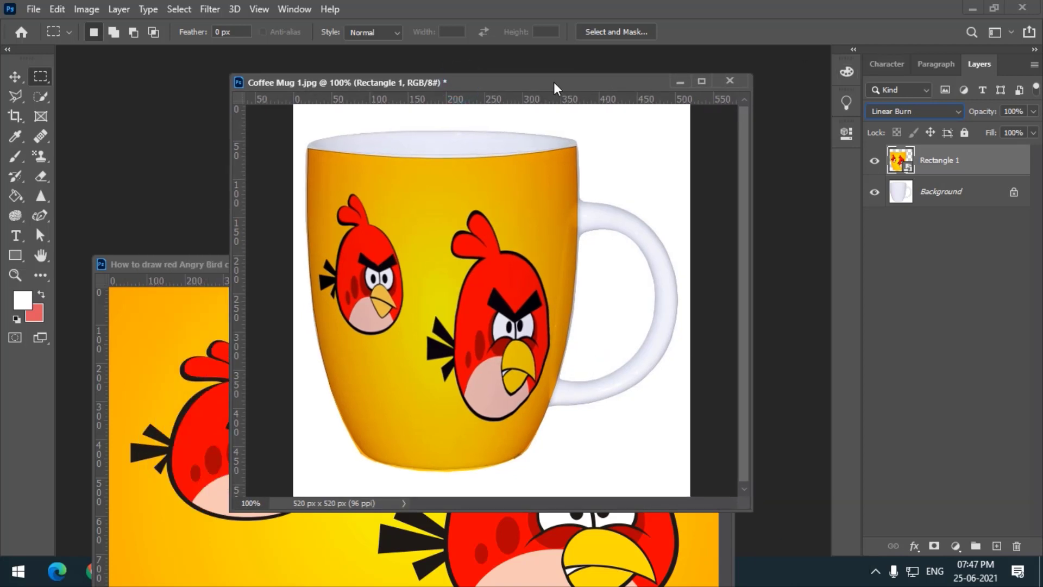